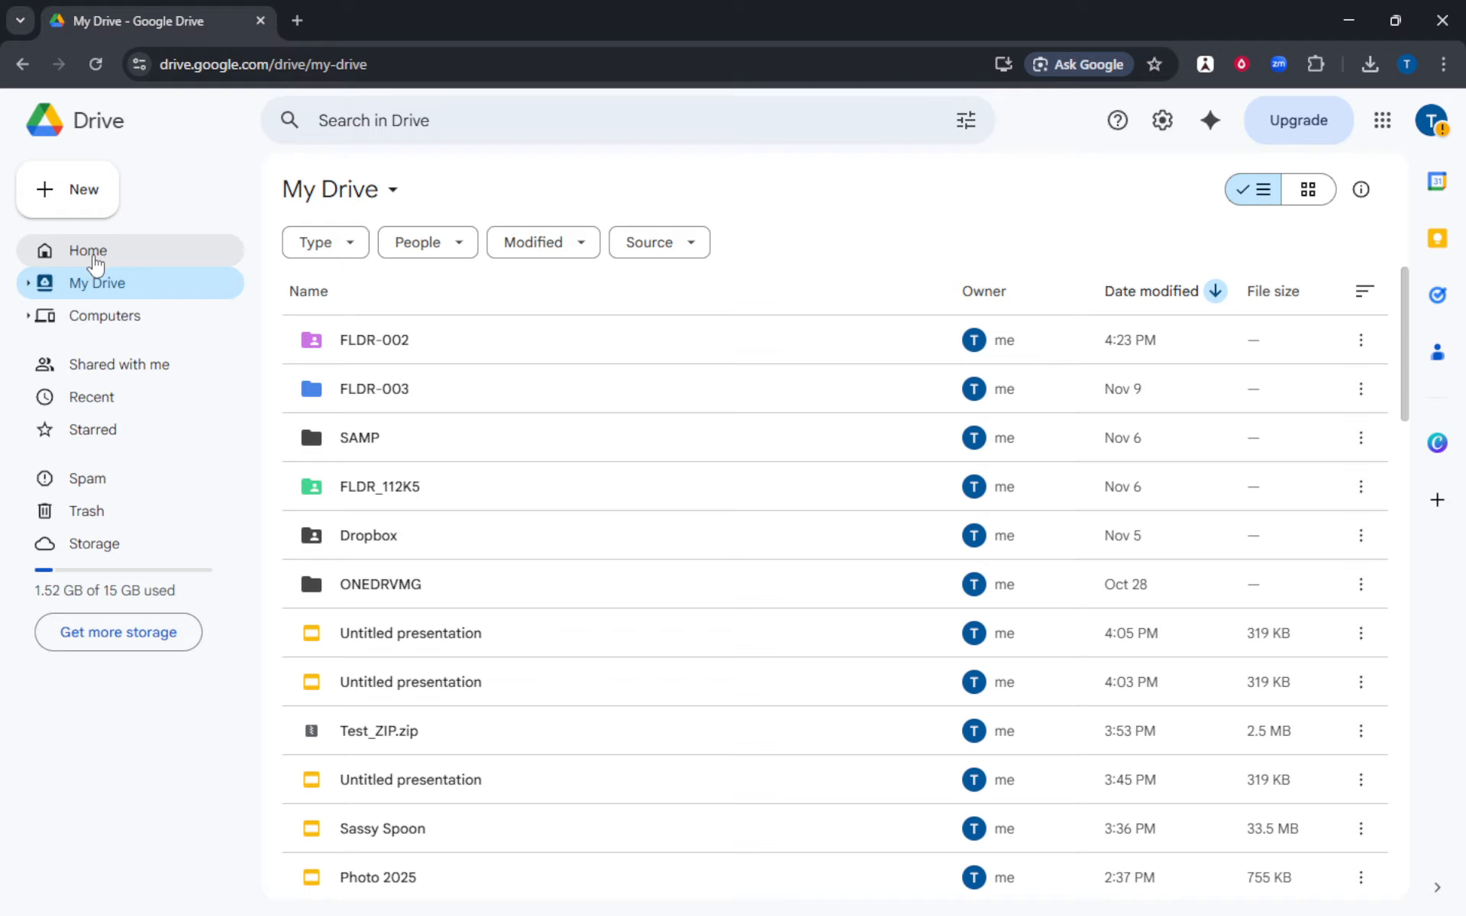
Set the folder color of the Dropbox folder in My Drive to brown.
{"action": "left_click", "coordinate": [95, 256]}
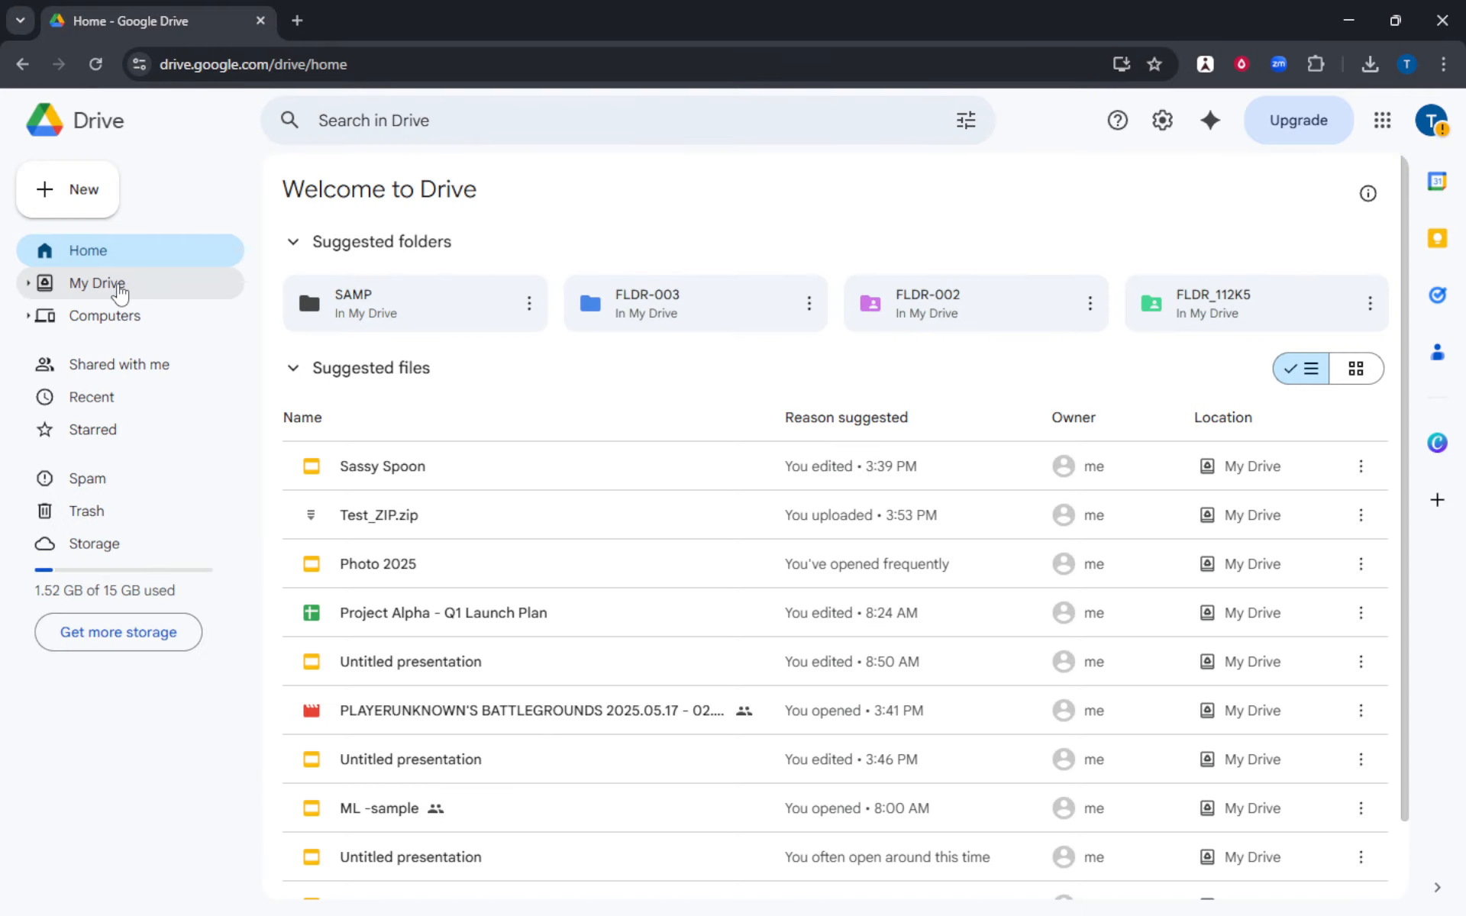
{"action": "left_click", "coordinate": [120, 290]}
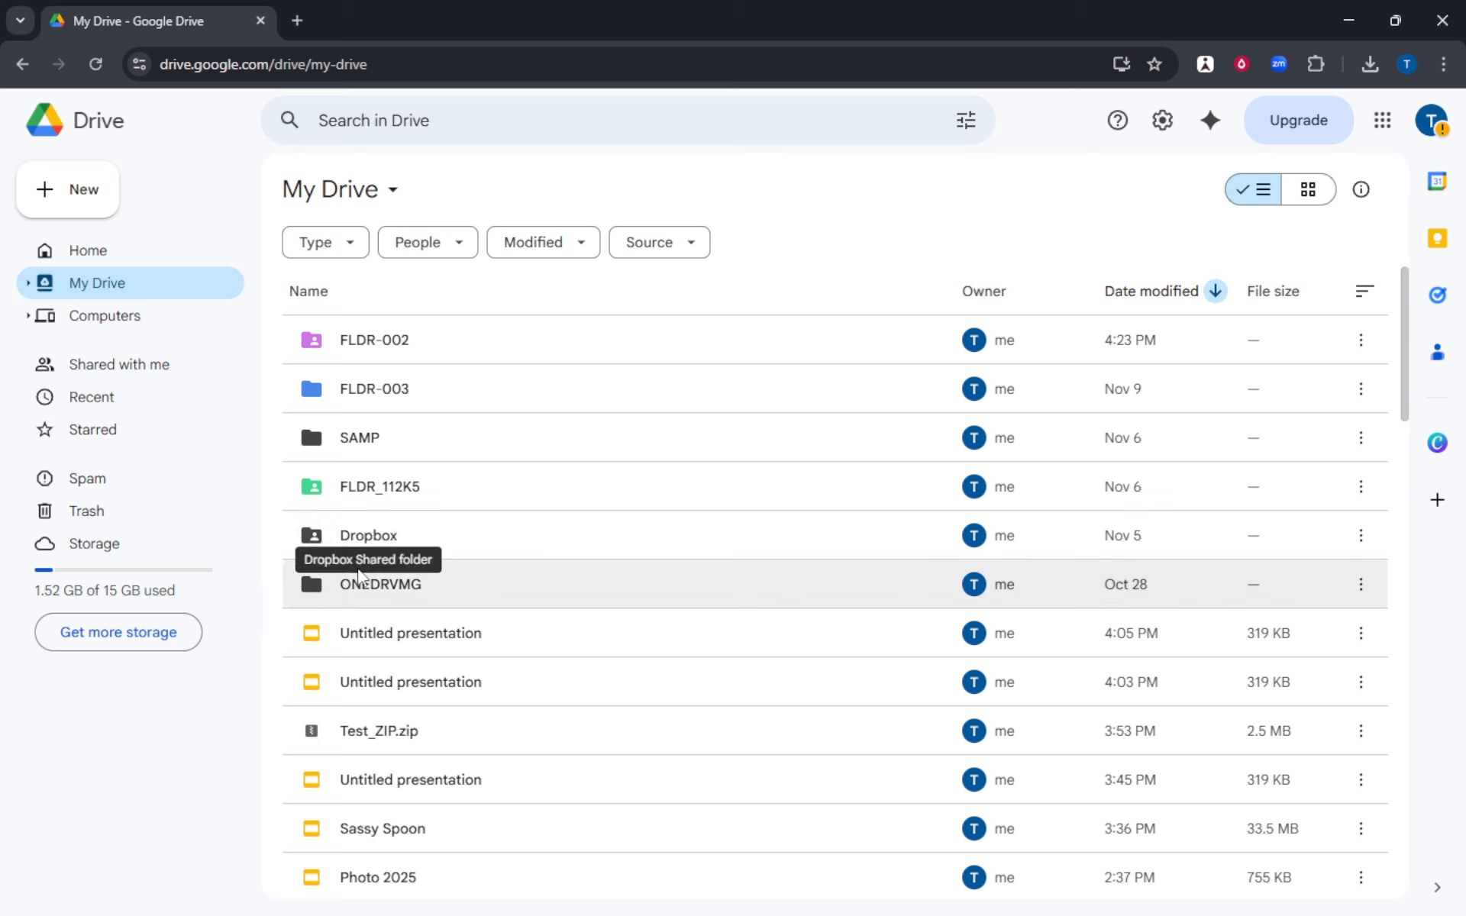
{"action": "scroll", "coordinate": [395, 556], "scroll_direction": "down", "scroll_amount": 2}
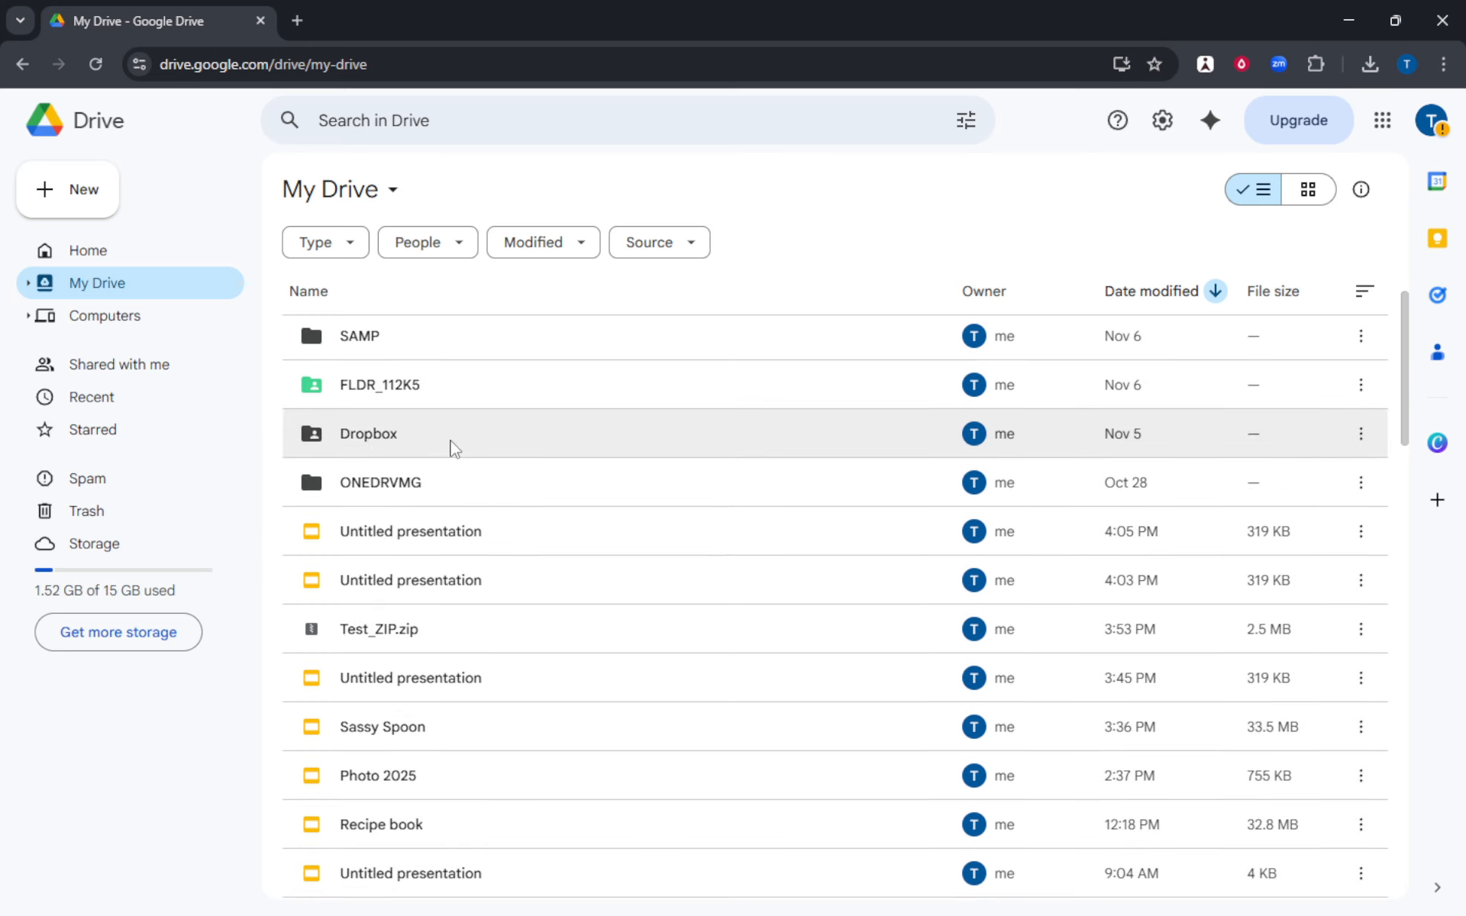
{"action": "right_click", "coordinate": [455, 448]}
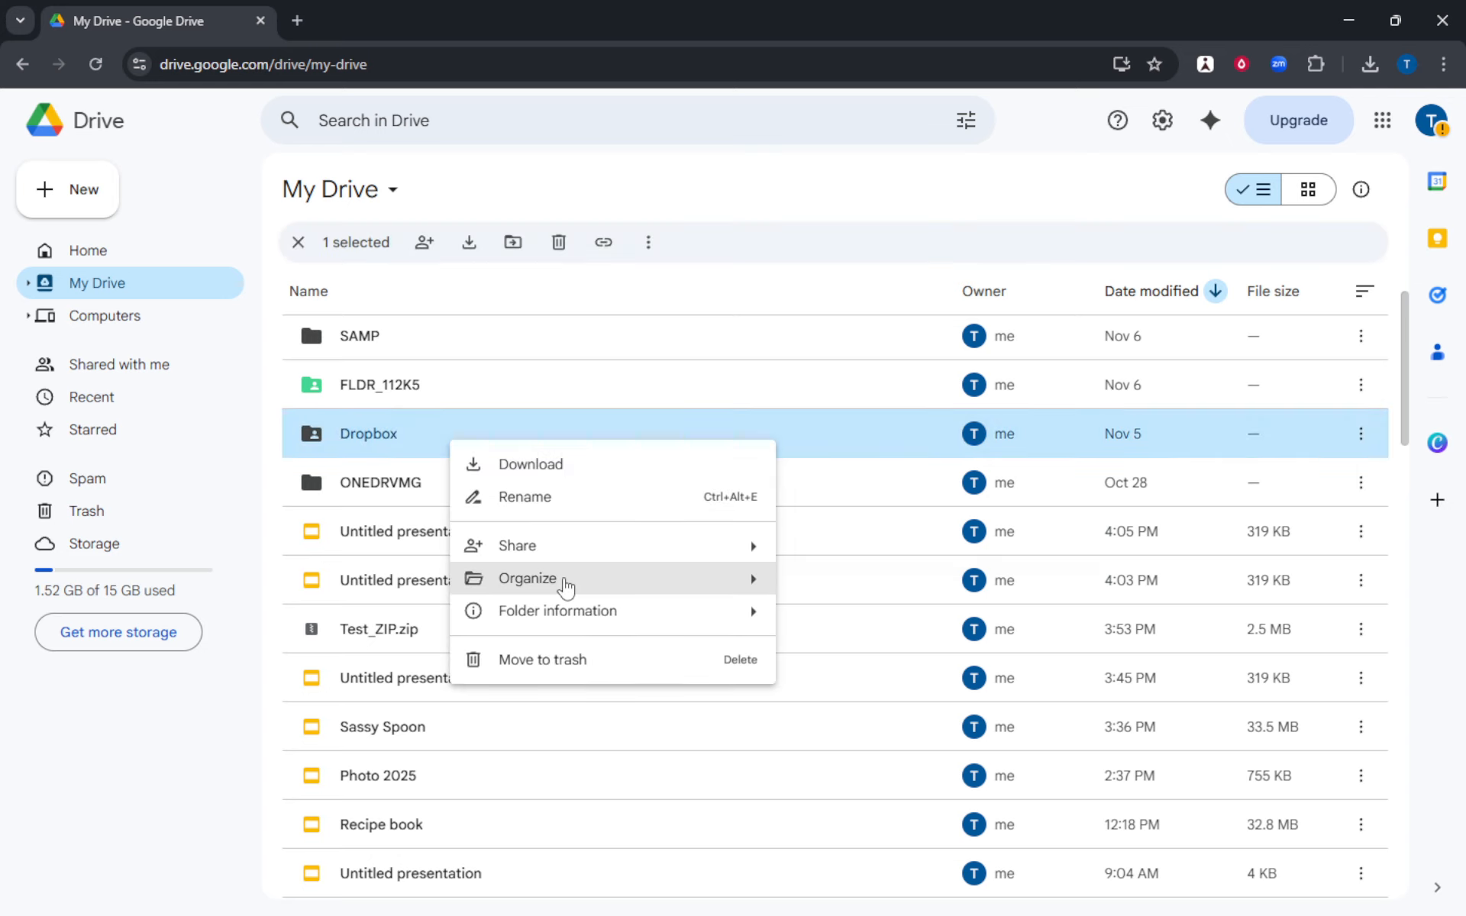
{"action": "mouse_move", "coordinate": [565, 586]}
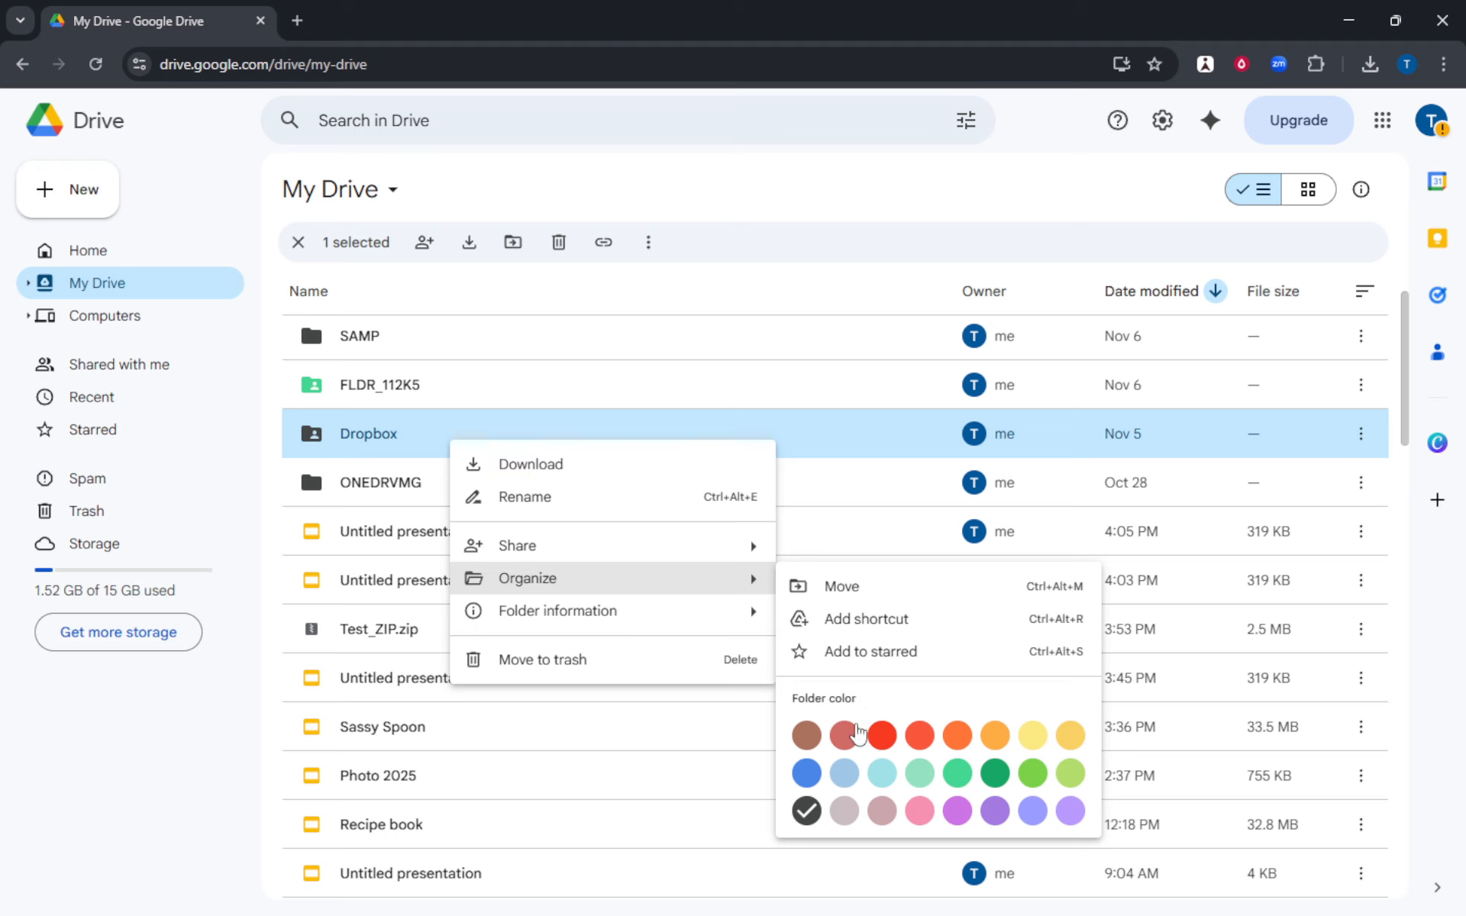
{"action": "left_click", "coordinate": [812, 742]}
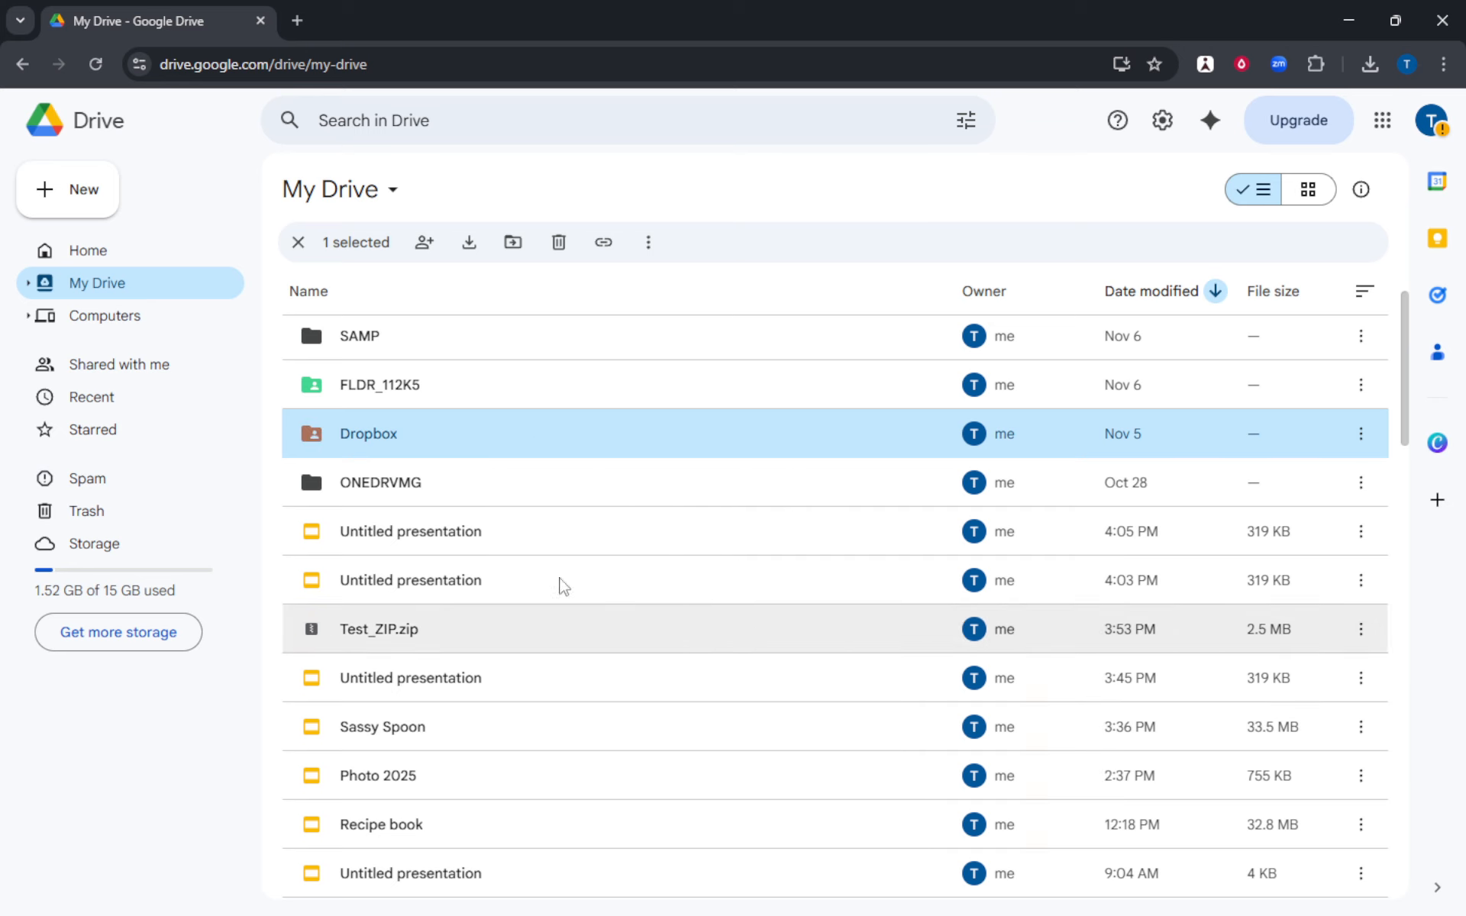
Open the FLDR-002 folder and set the color of its Dropbox folder shortcut to brown.
{"action": "scroll", "coordinate": [484, 548], "scroll_direction": "up", "scroll_amount": 2}
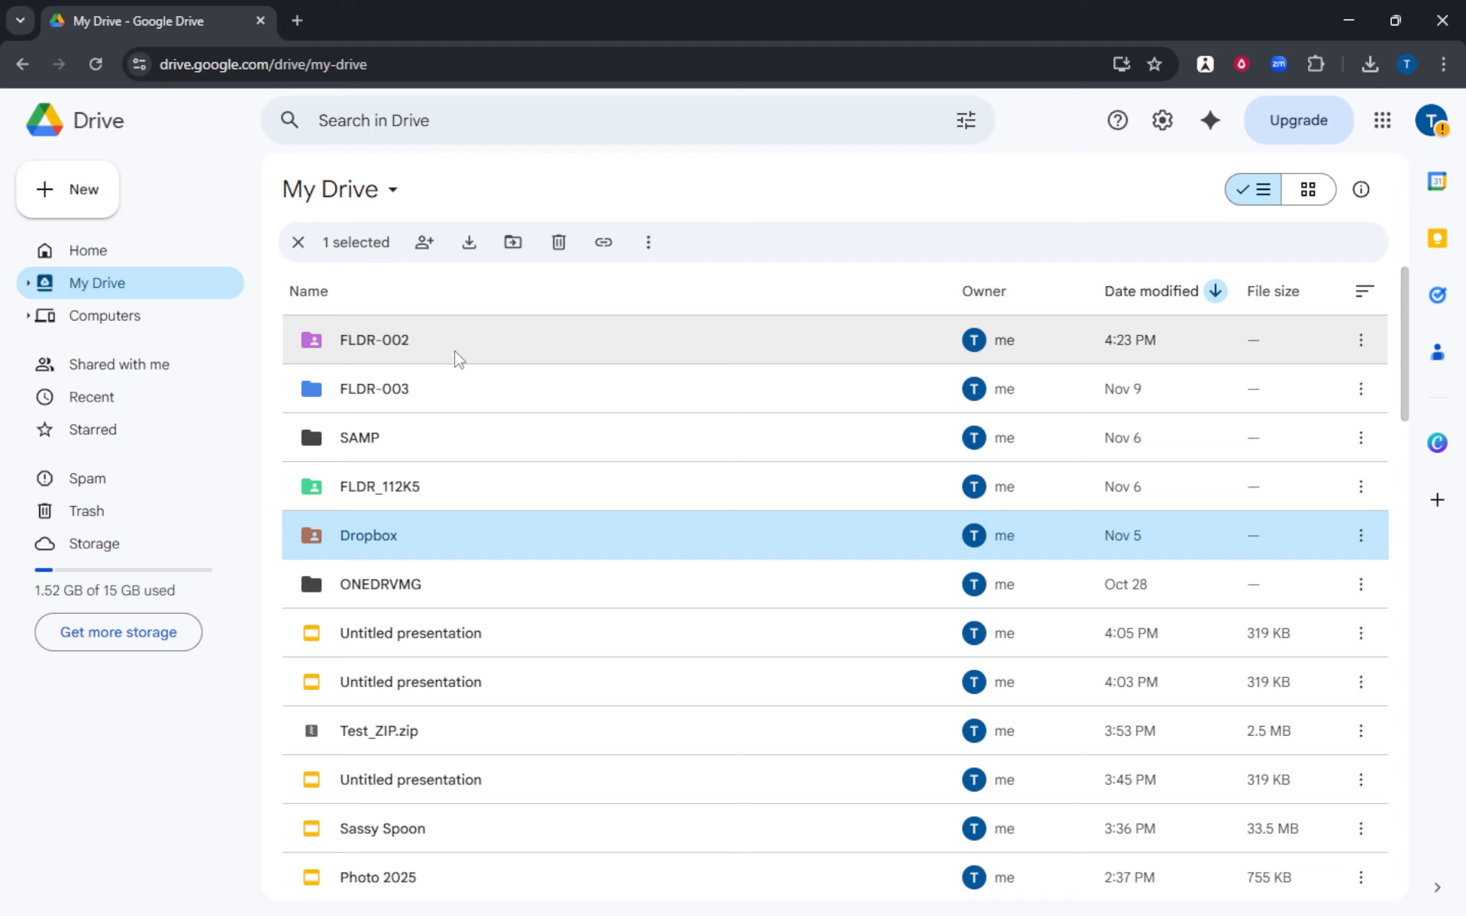
{"action": "double_click", "coordinate": [458, 359]}
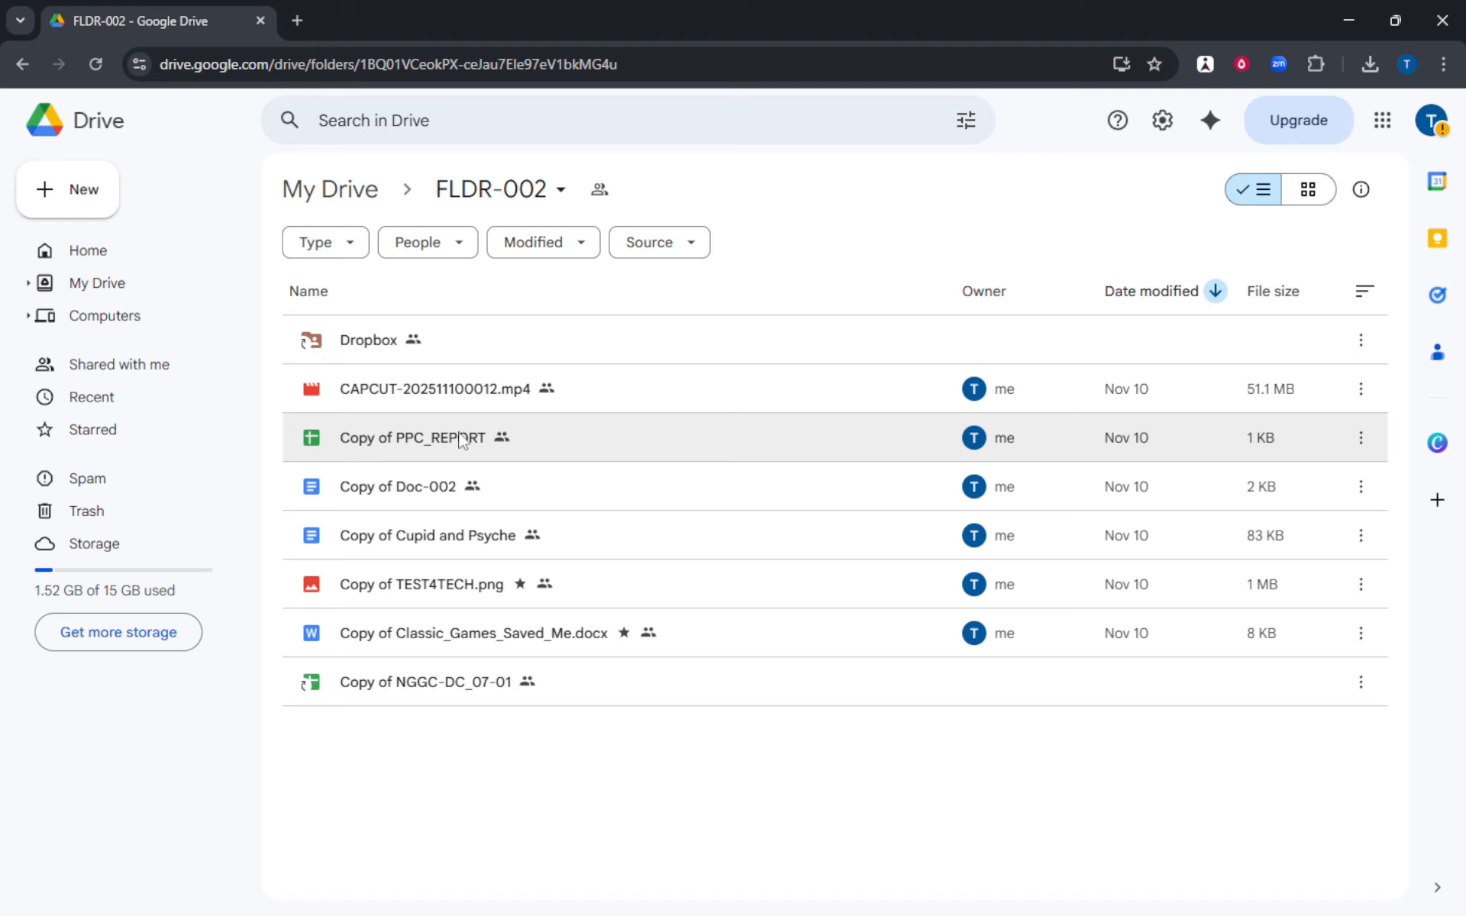
{"action": "mouse_move", "coordinate": [327, 344]}
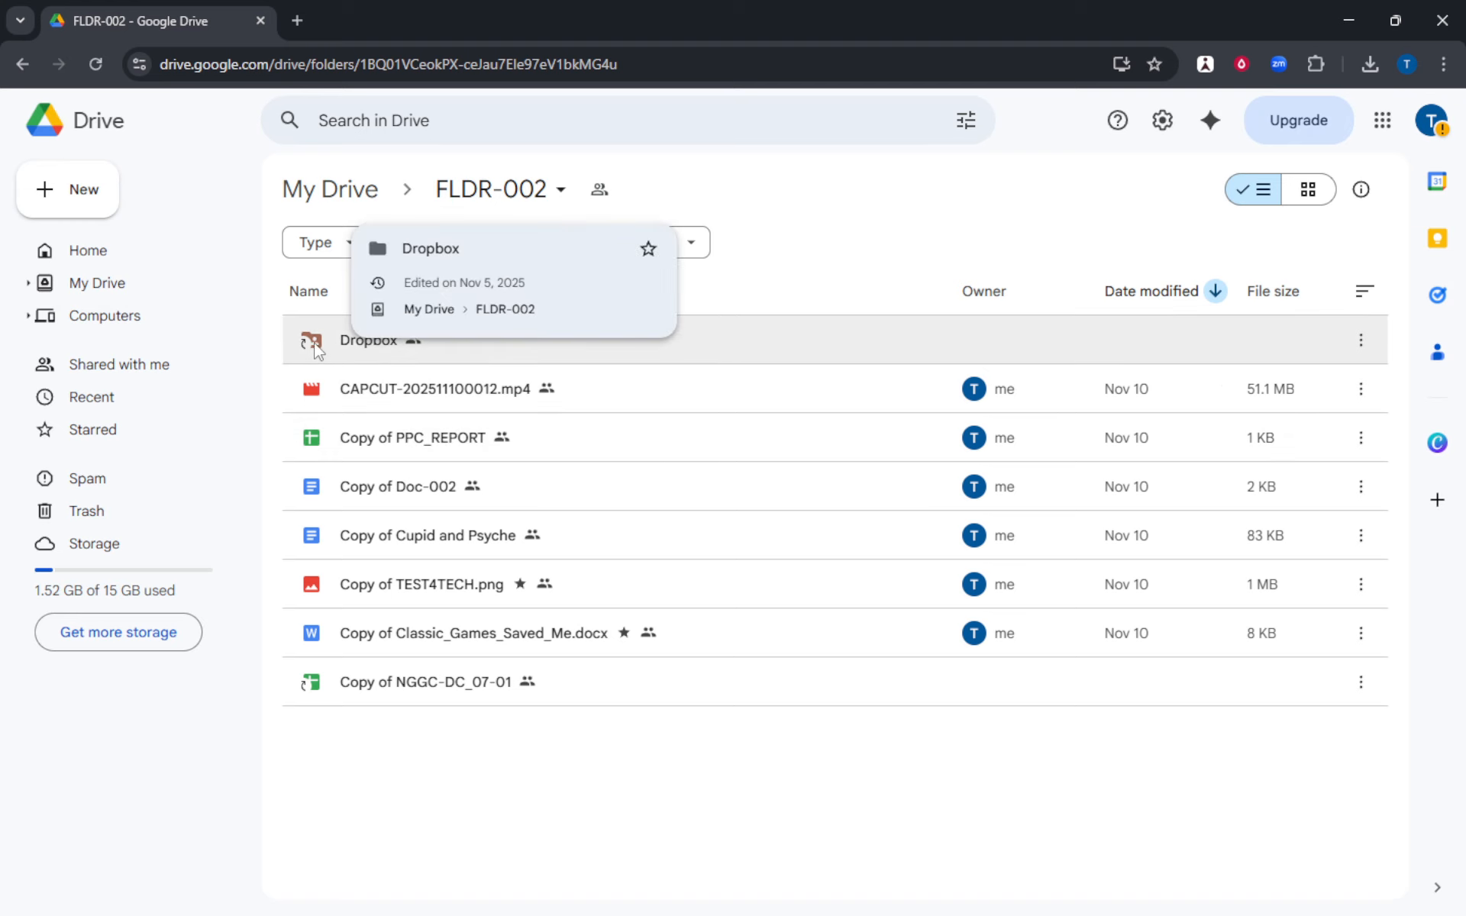
{"action": "right_click", "coordinate": [315, 345]}
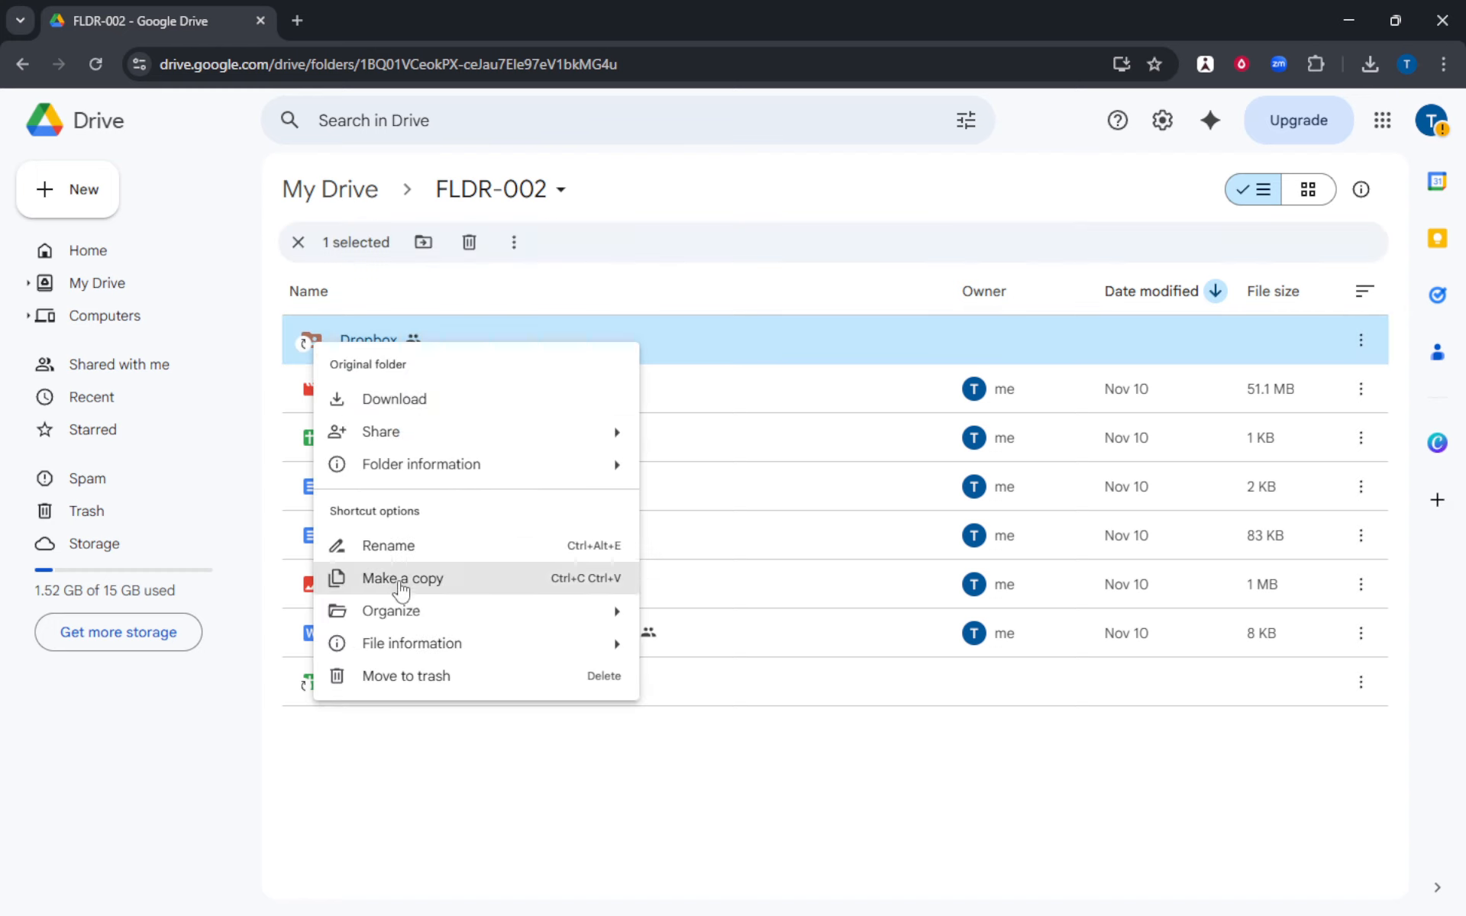
{"action": "mouse_move", "coordinate": [401, 637]}
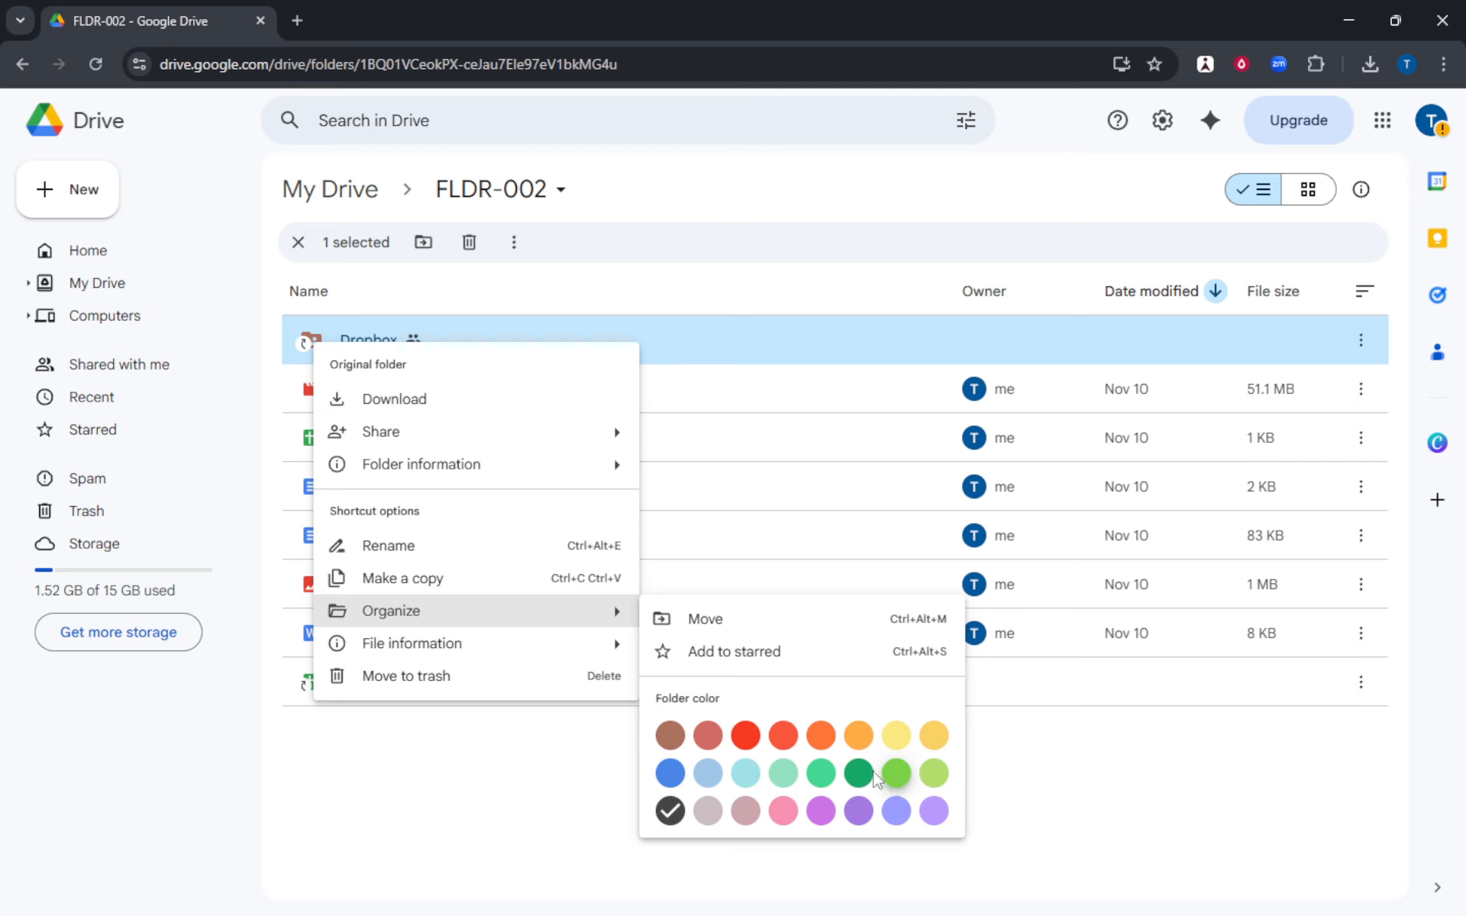
{"action": "left_click", "coordinate": [671, 738]}
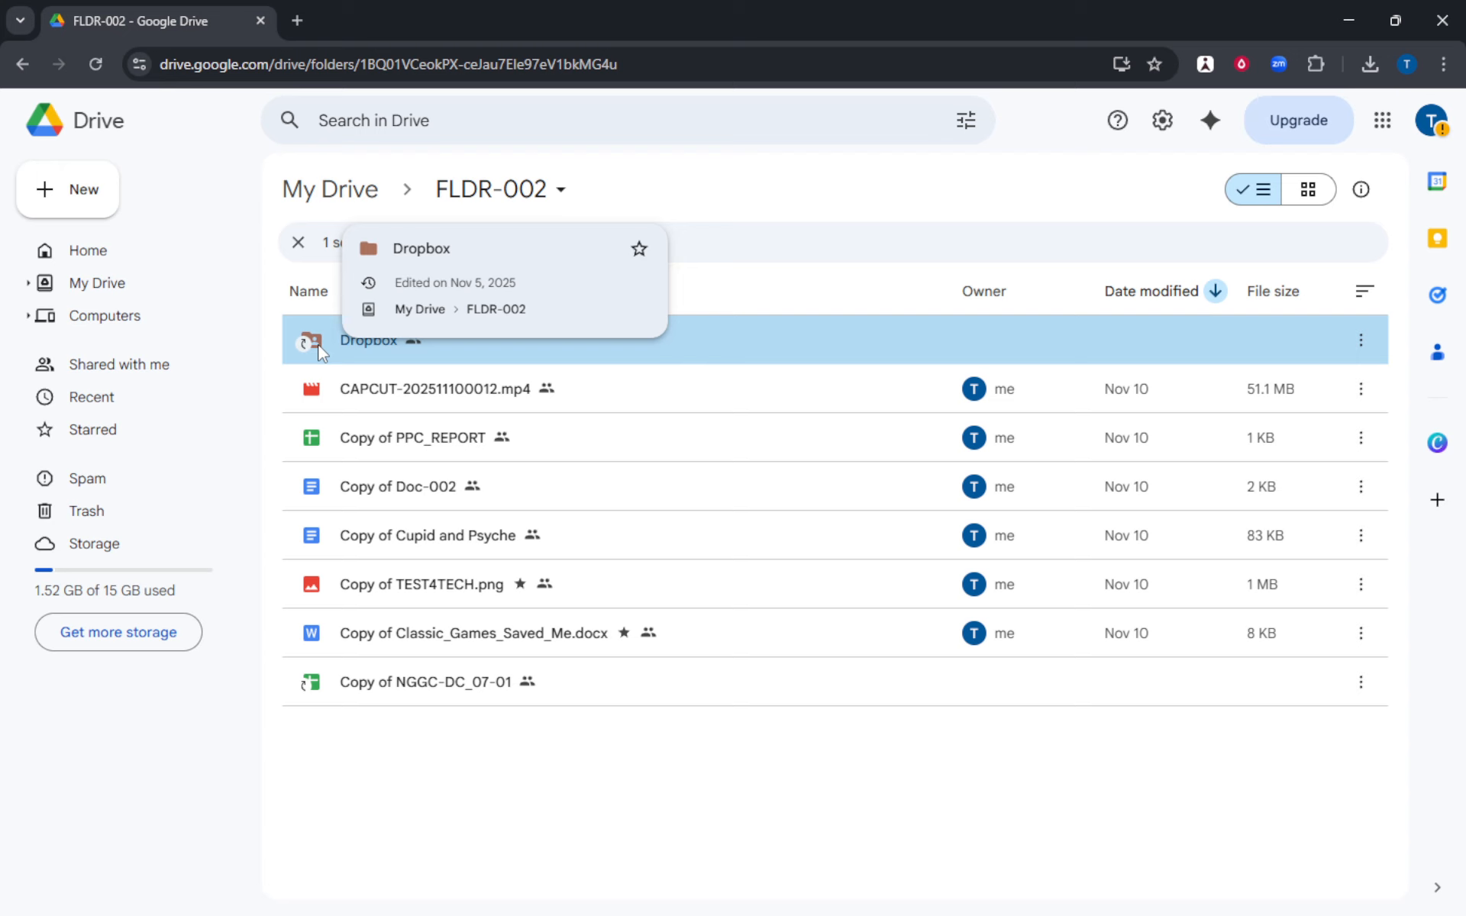
Return to My Drive and set the folder color of ONEDRVMG to red.
{"action": "left_click", "coordinate": [138, 293]}
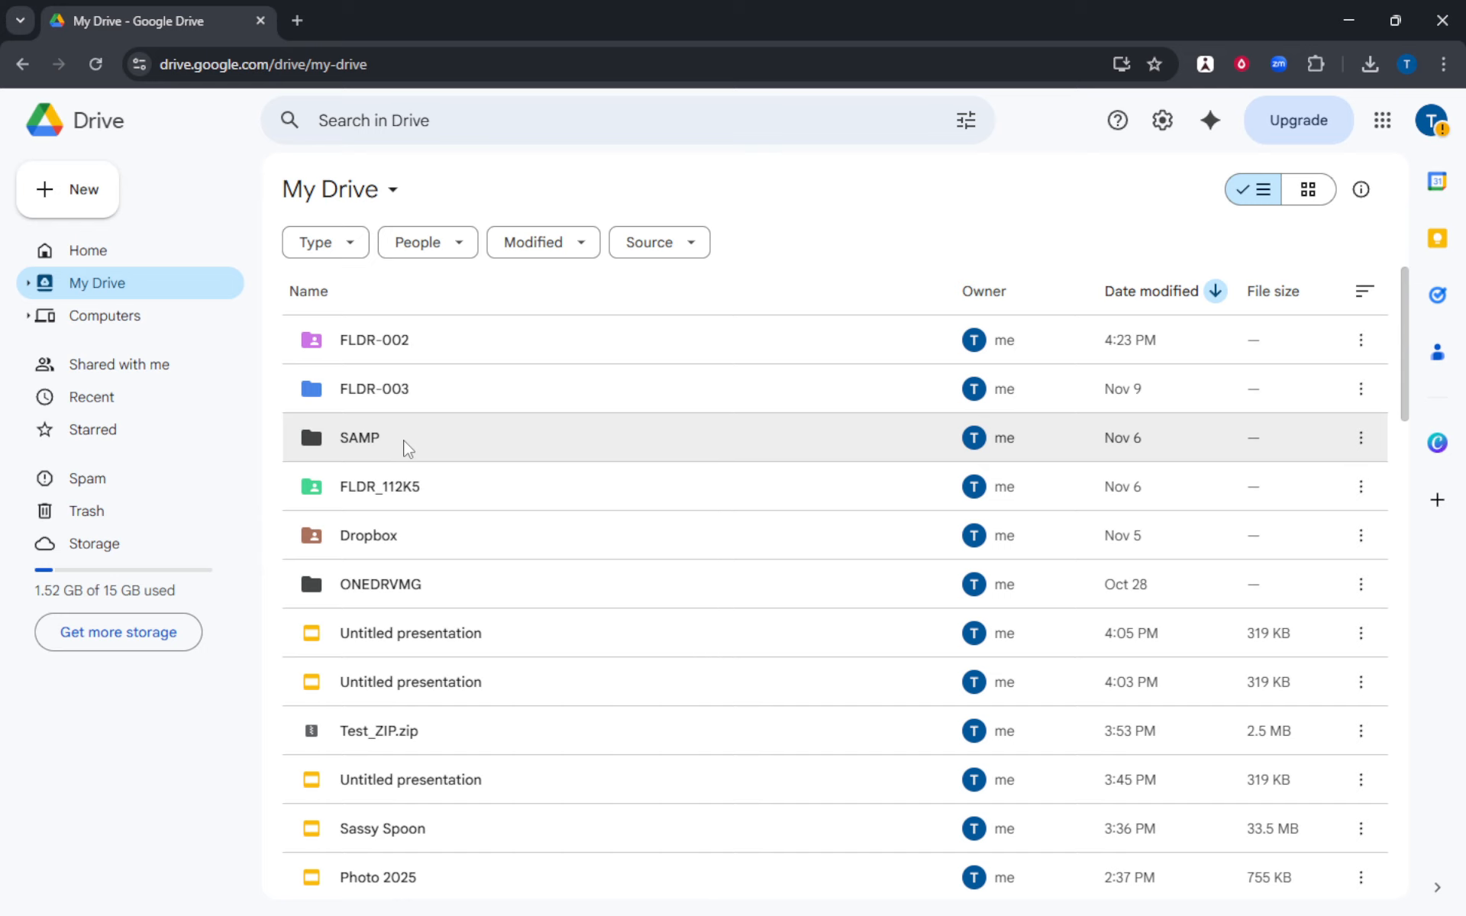
{"action": "right_click", "coordinate": [405, 445]}
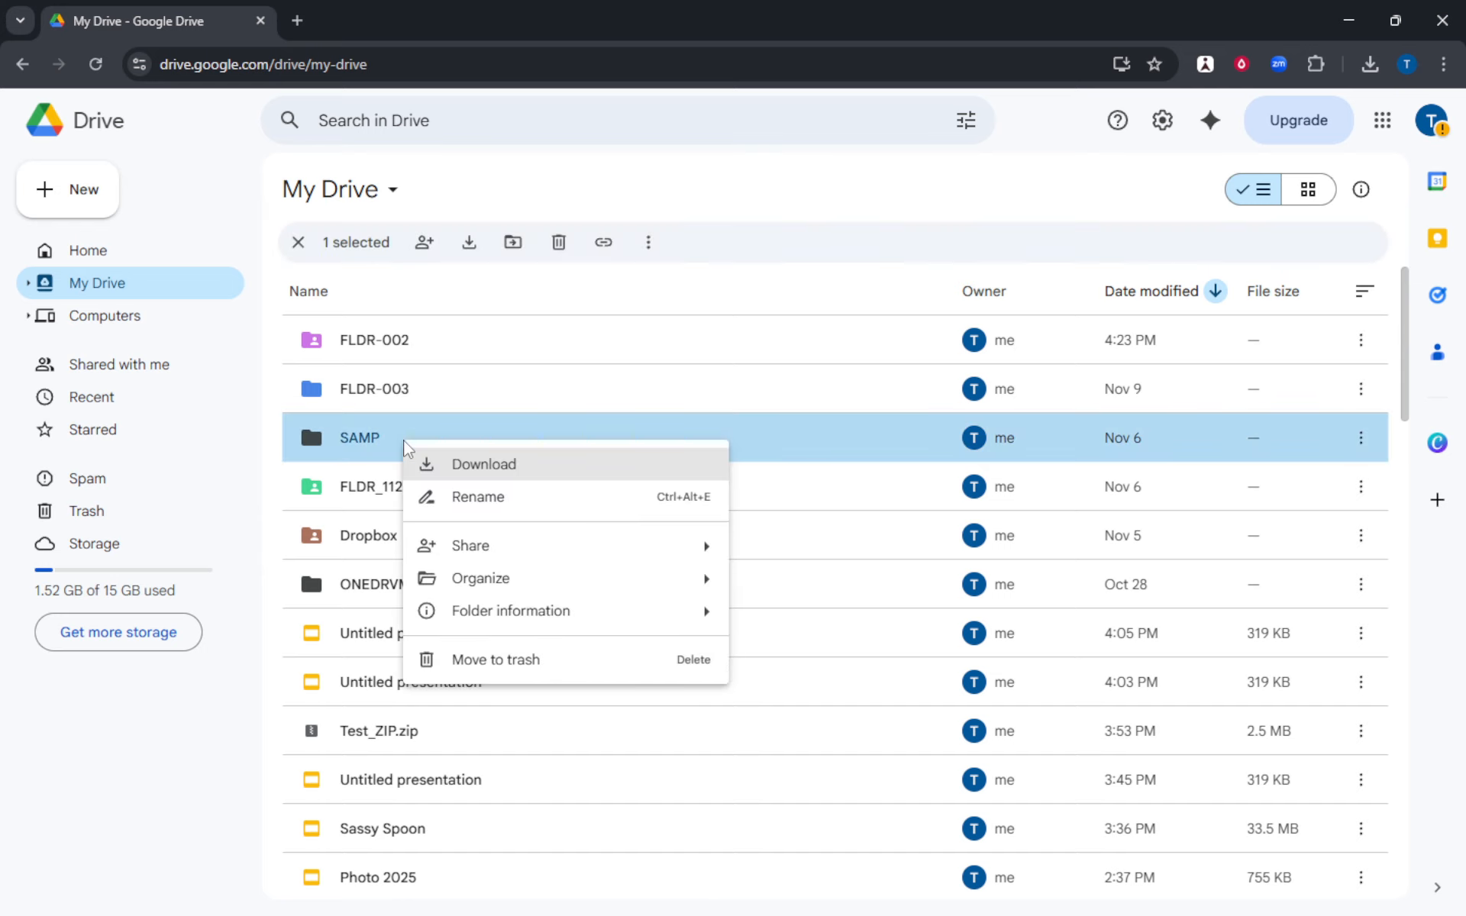
{"action": "left_click", "coordinate": [369, 585]}
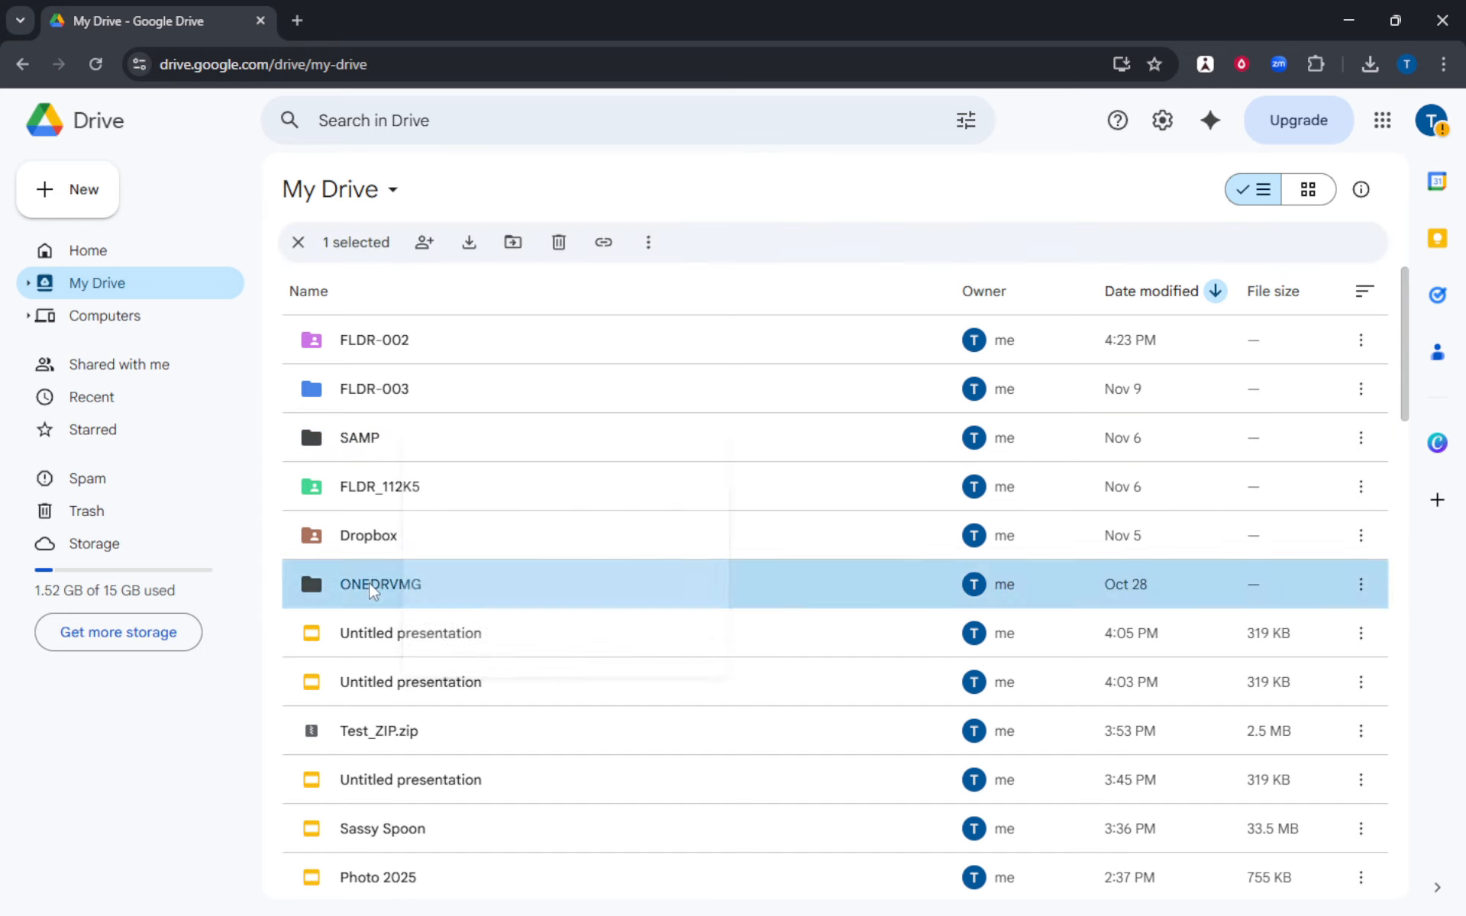
{"action": "right_click", "coordinate": [370, 587]}
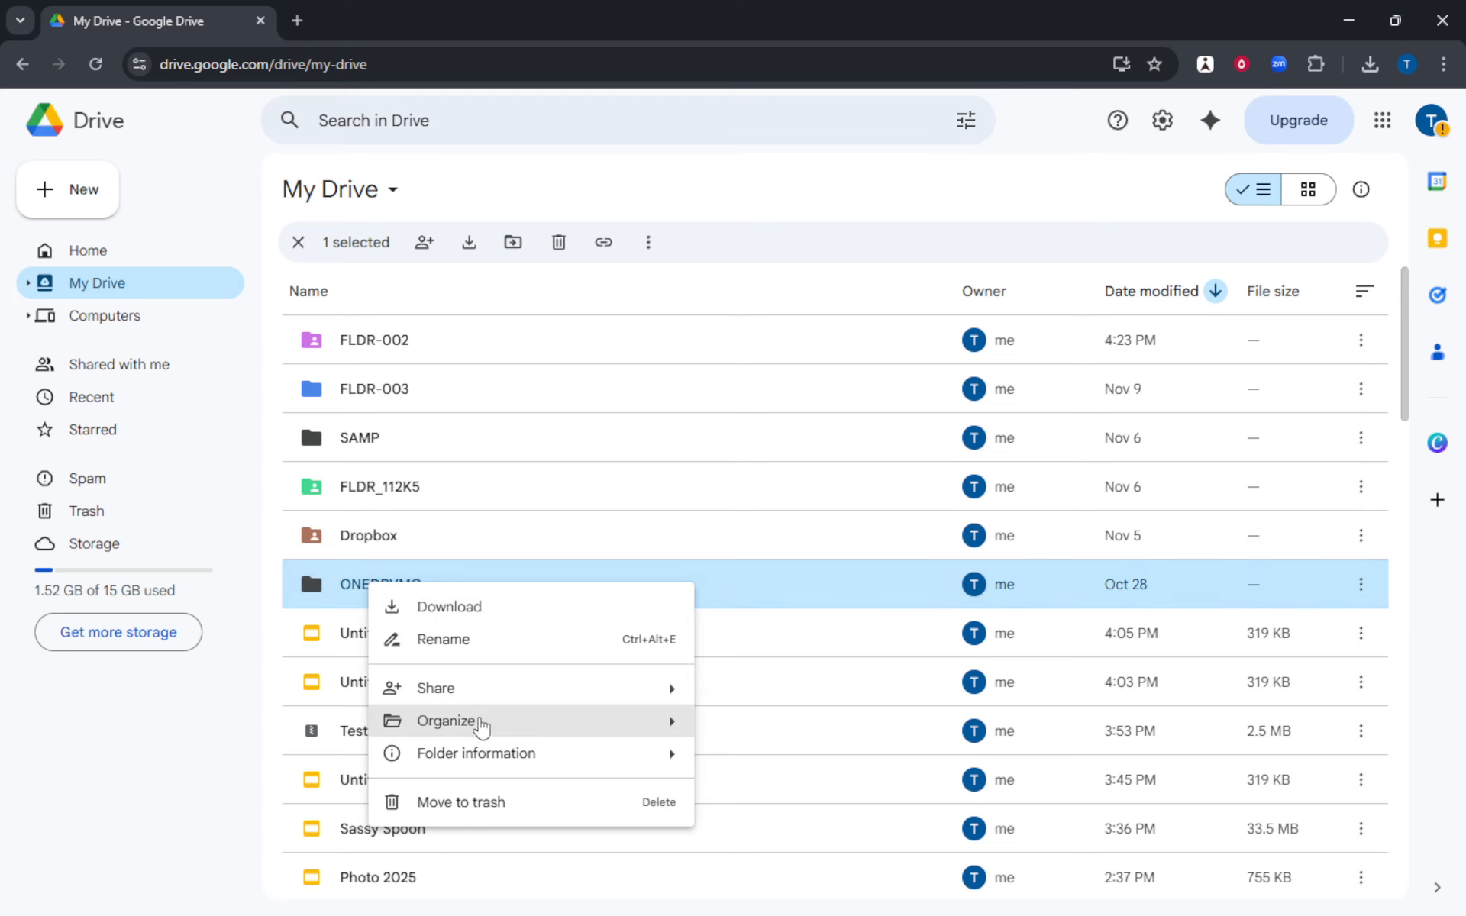
{"action": "mouse_move", "coordinate": [481, 727]}
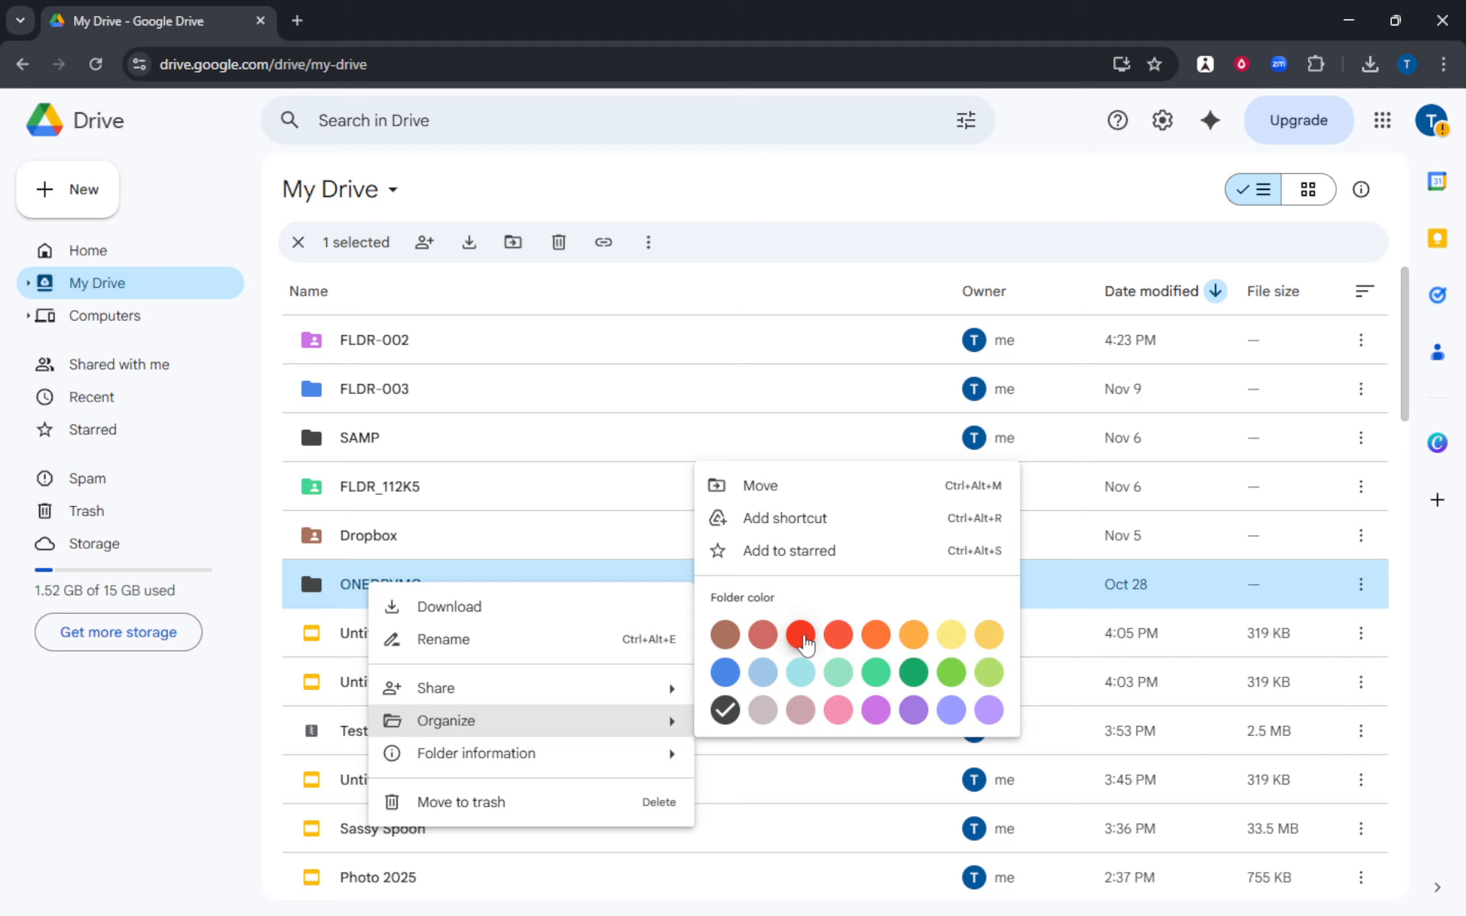
{"action": "left_click", "coordinate": [802, 636]}
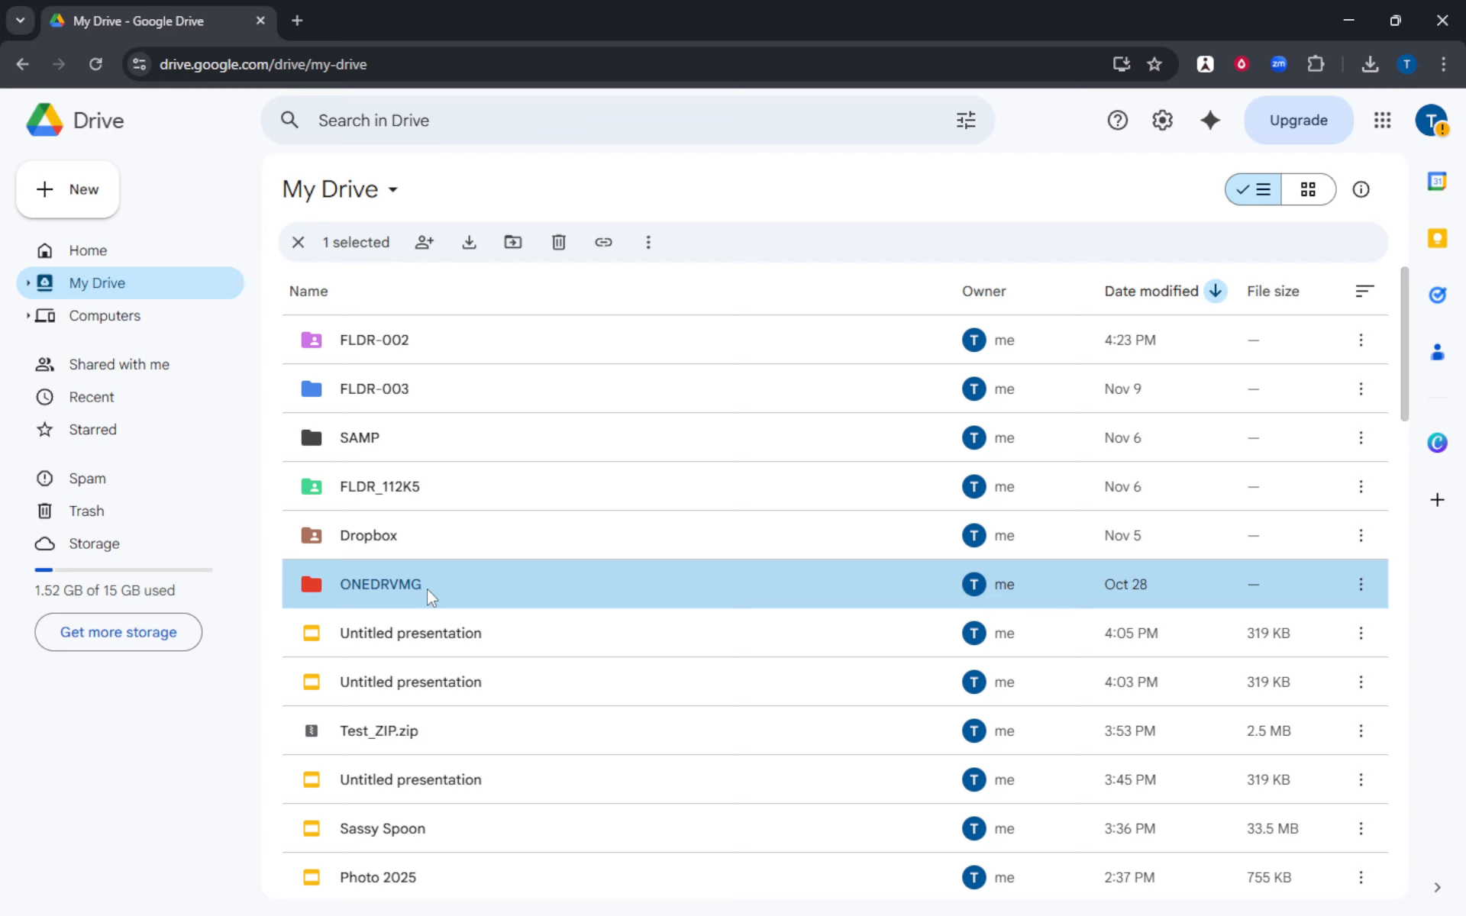
Add a shortcut to the shared document "History of Production Design" in the SAMP folder.
{"action": "left_click", "coordinate": [146, 370]}
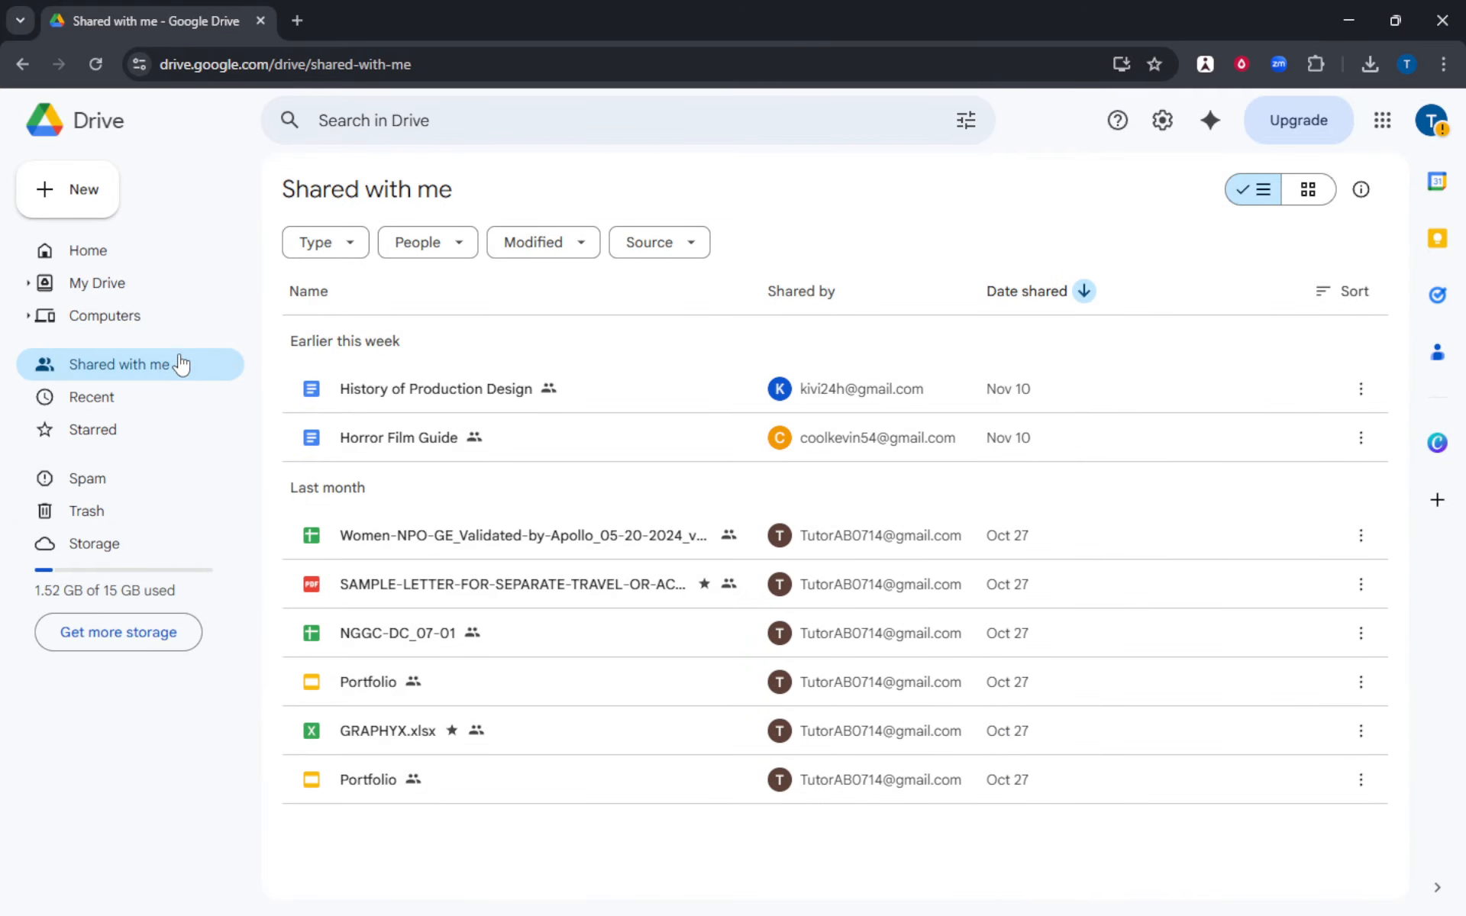
{"action": "left_click", "coordinate": [108, 264]}
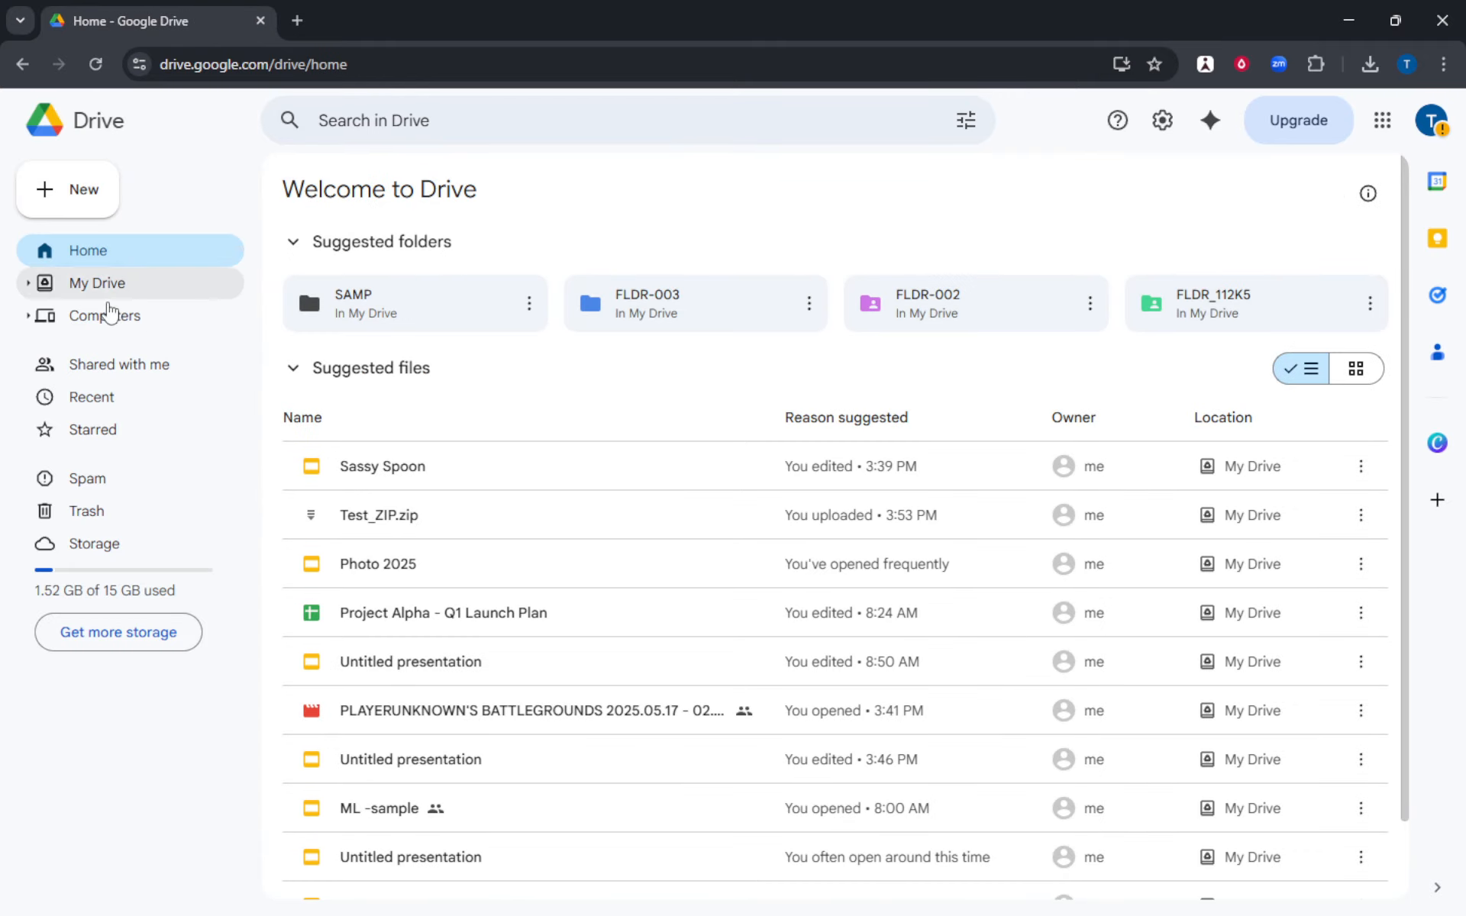
{"action": "left_click", "coordinate": [136, 369]}
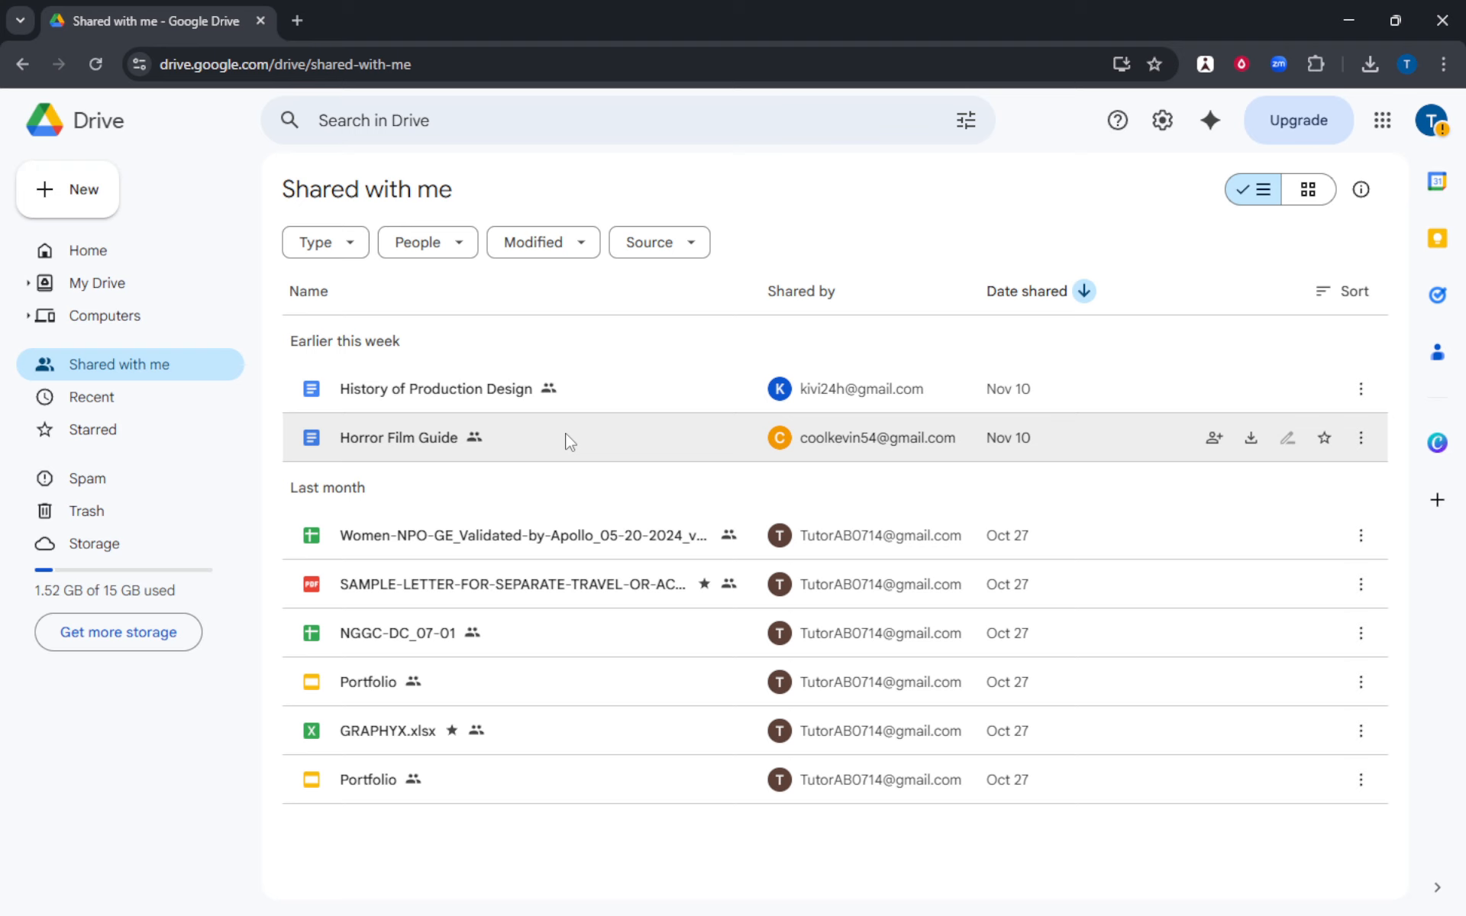
{"action": "left_click", "coordinate": [585, 393]}
{"action": "right_click", "coordinate": [583, 390]}
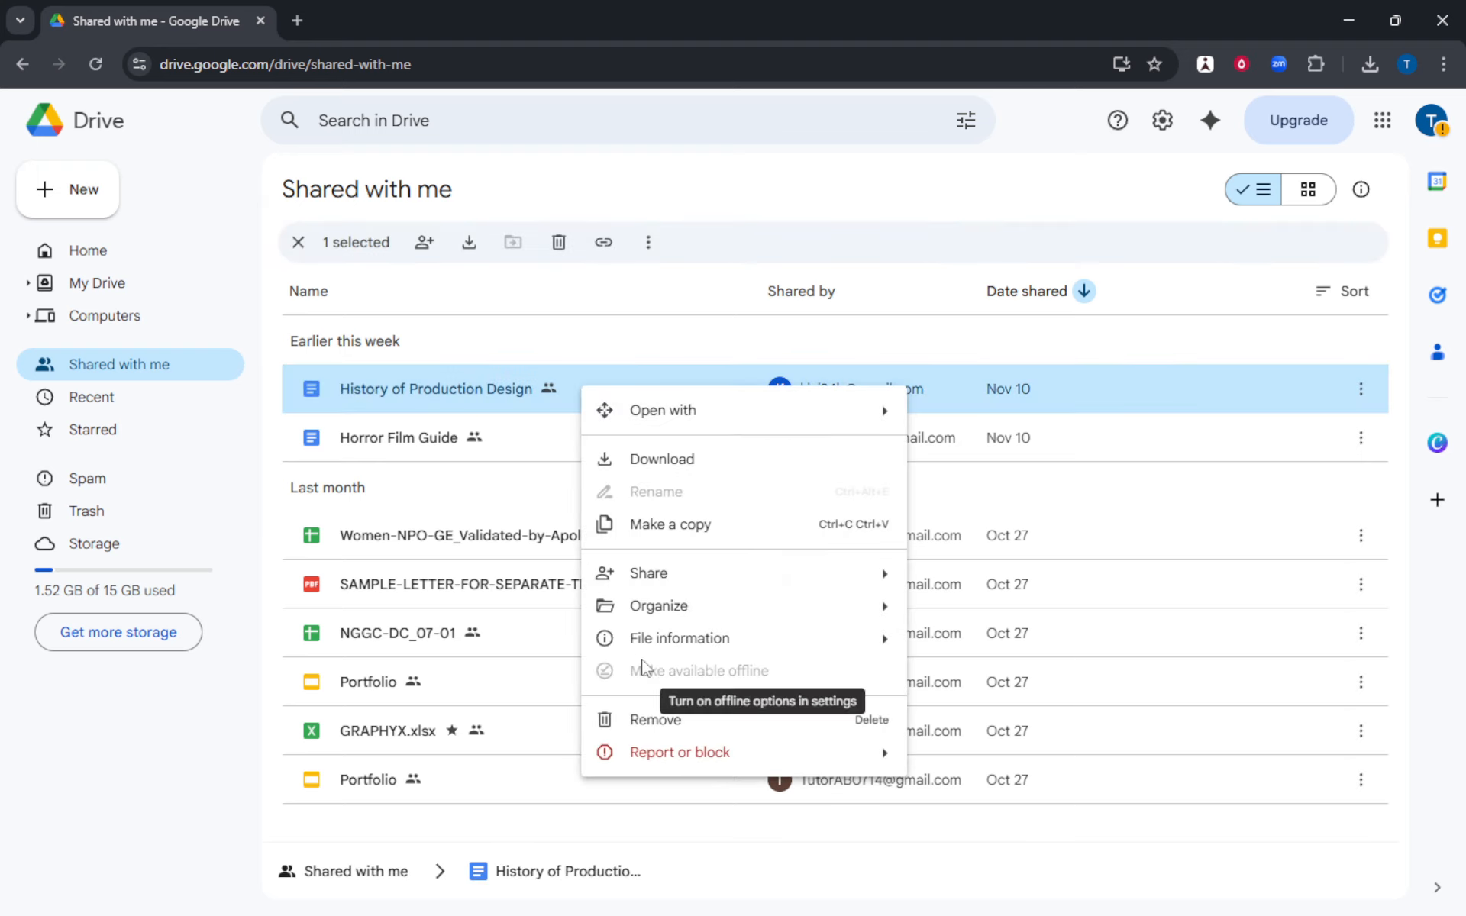
{"action": "mouse_move", "coordinate": [674, 607]}
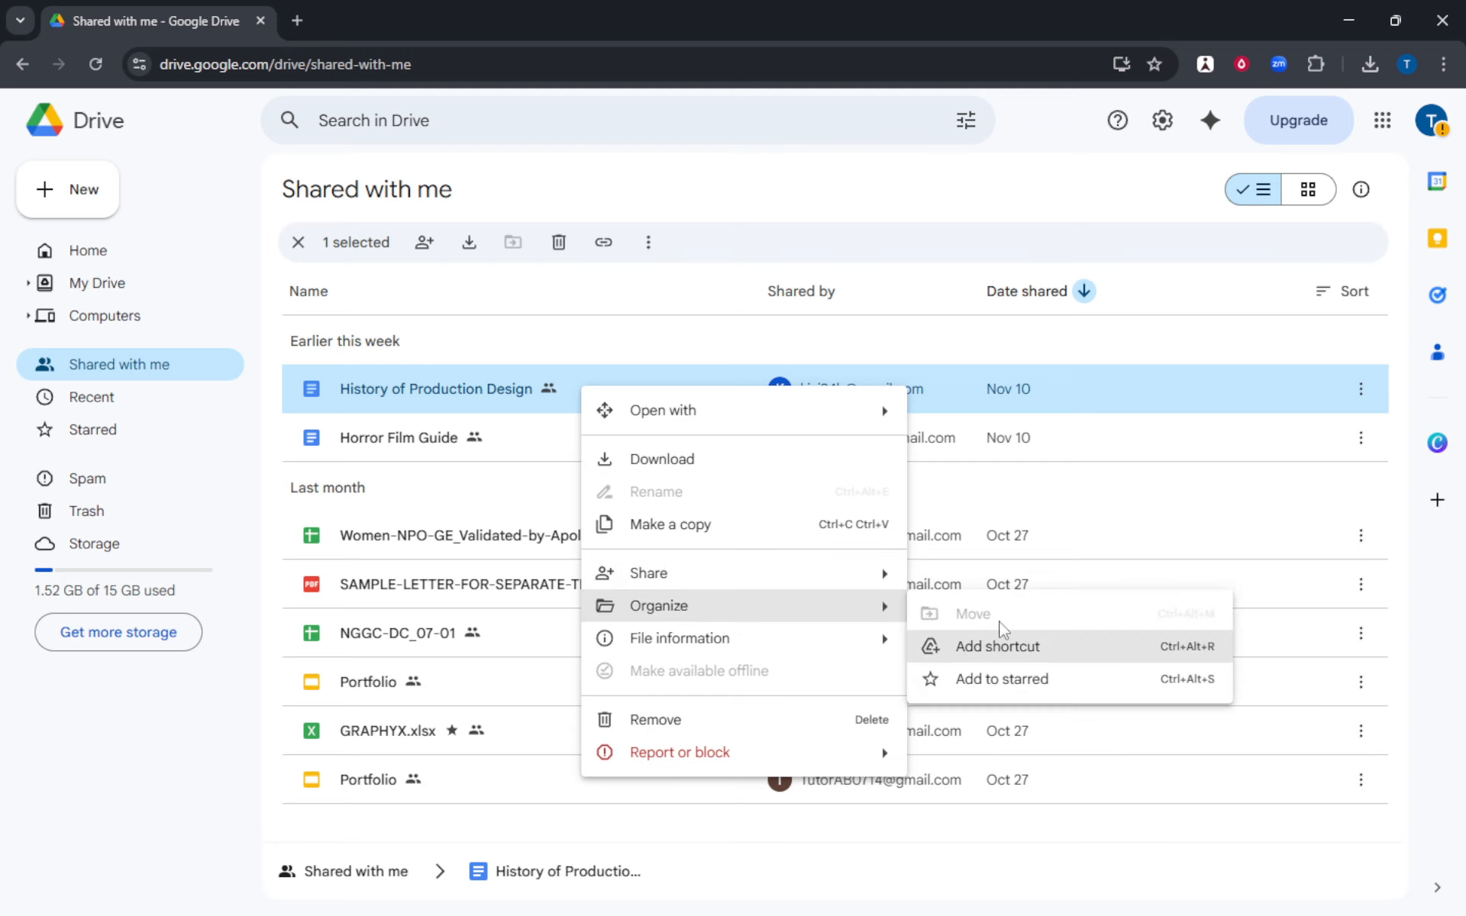
{"action": "left_click", "coordinate": [981, 650]}
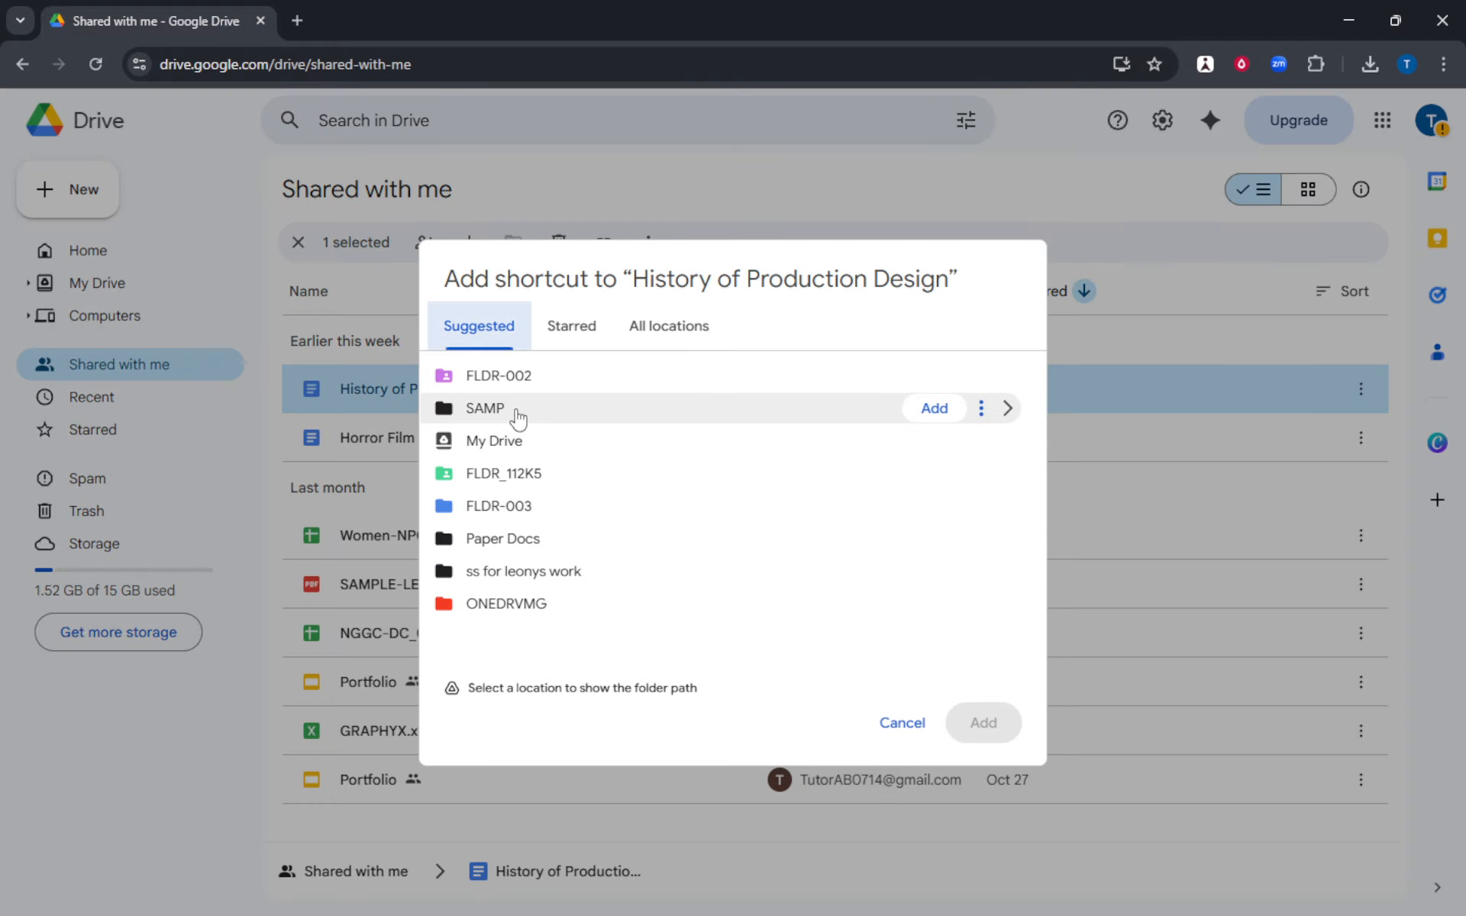
{"action": "left_click", "coordinate": [516, 416]}
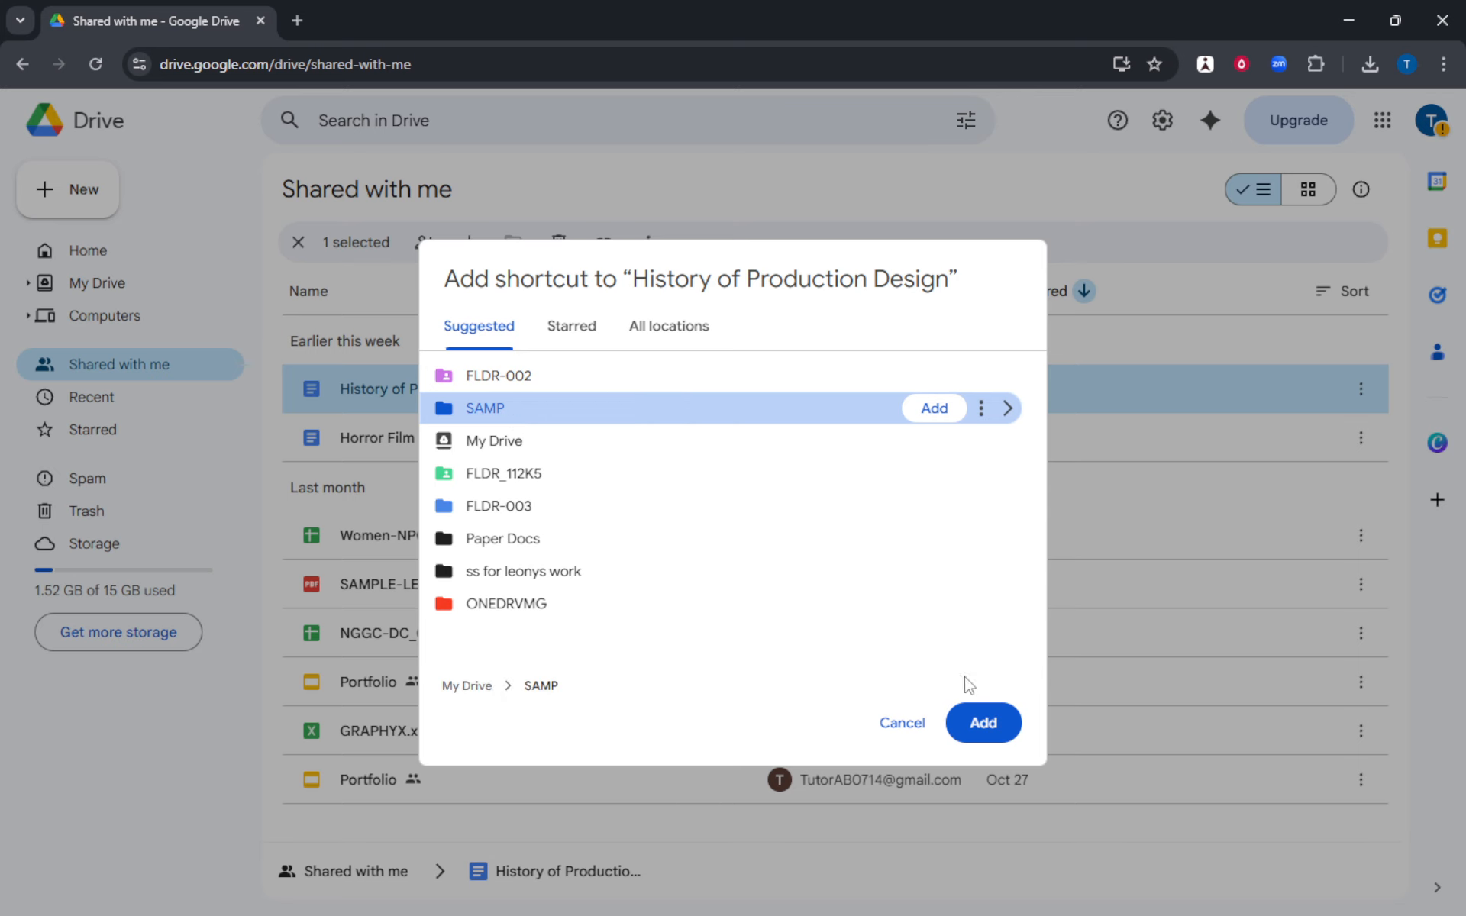
{"action": "left_click", "coordinate": [987, 722]}
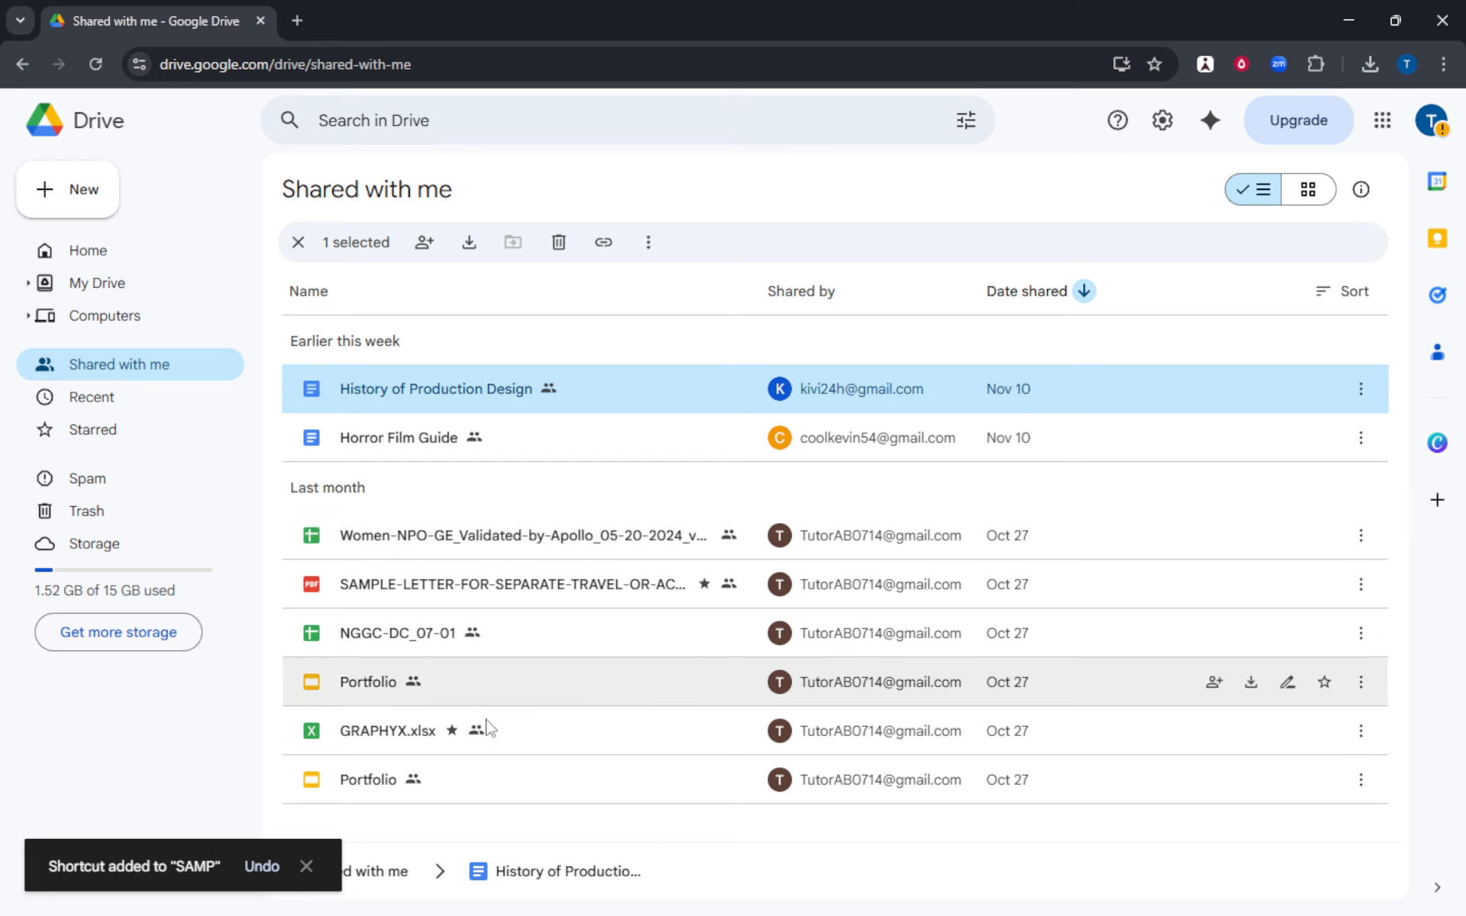
Examine which organizing options are offered for the shared files GRAPHYX.xlsx and NGGC-DC_07-01.
{"action": "left_click", "coordinate": [569, 737]}
{"action": "right_click", "coordinate": [568, 737]}
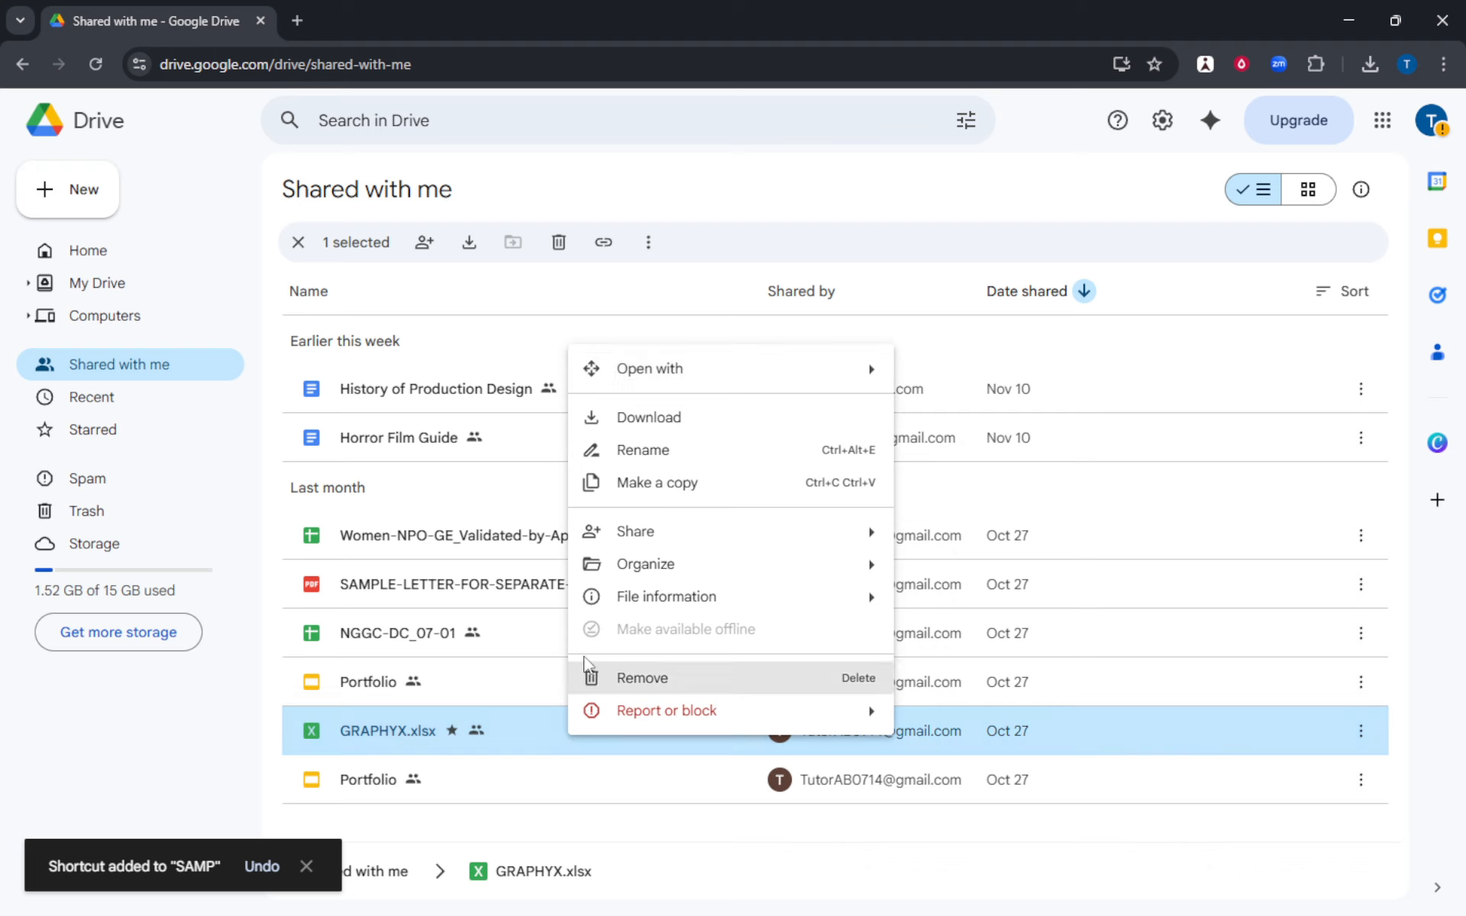
{"action": "mouse_move", "coordinate": [655, 578]}
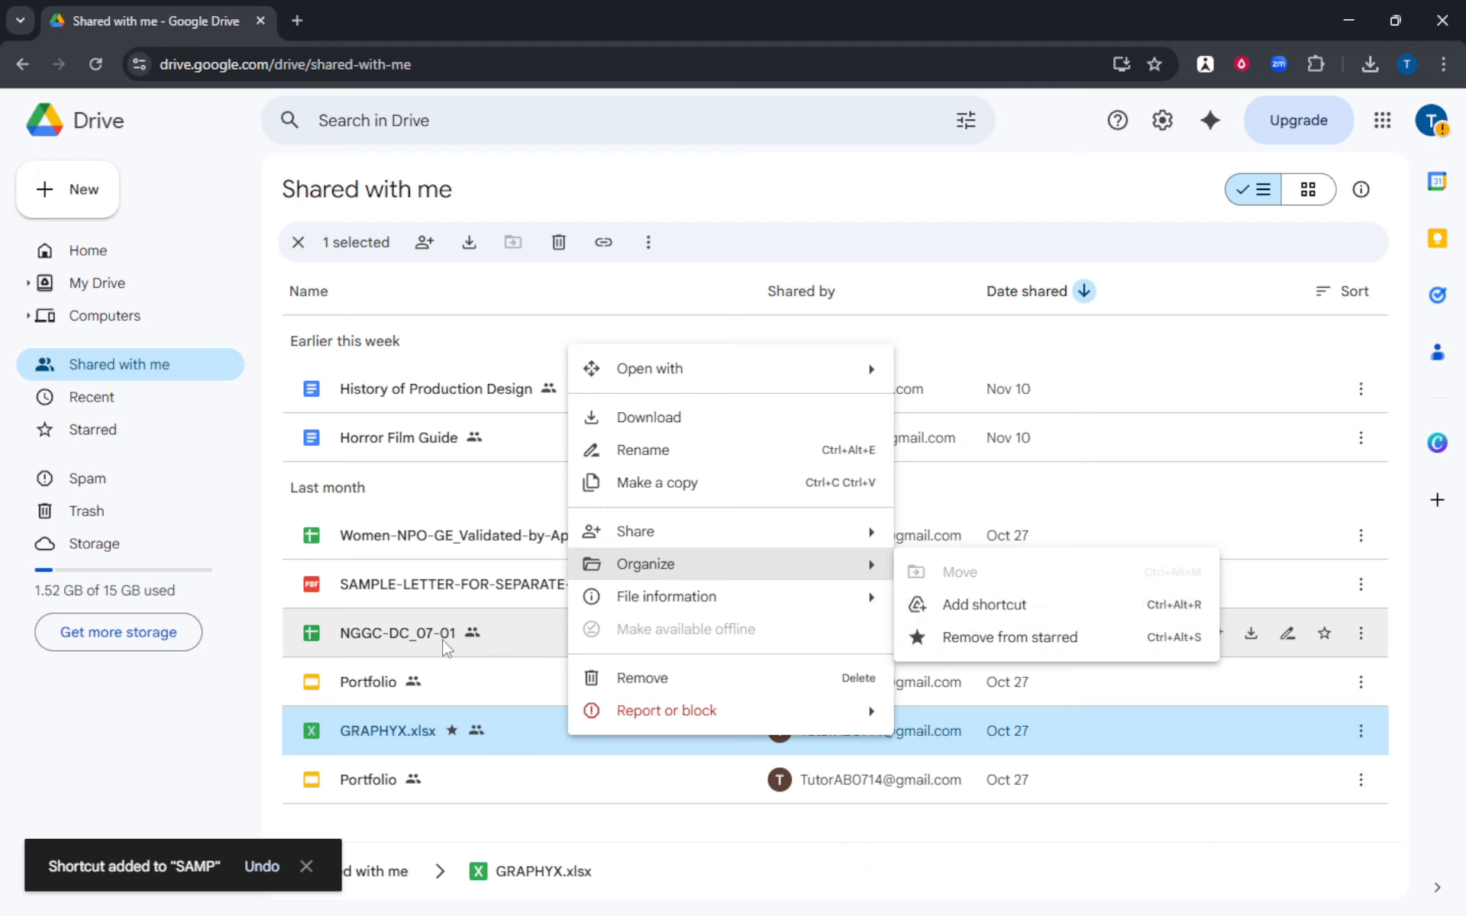
{"action": "left_click", "coordinate": [509, 639]}
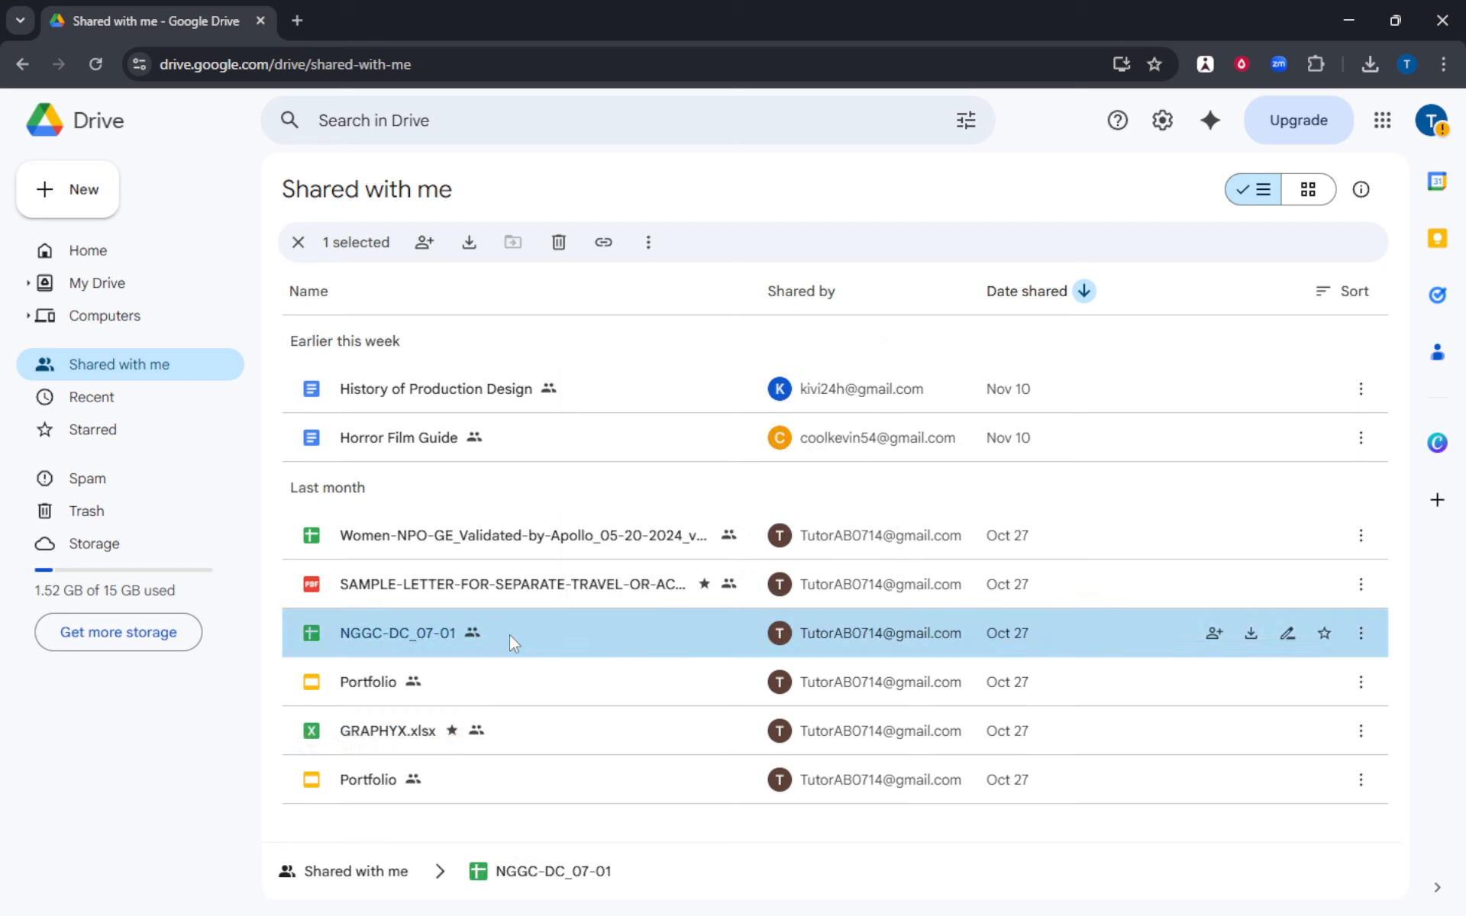
{"action": "right_click", "coordinate": [510, 636]}
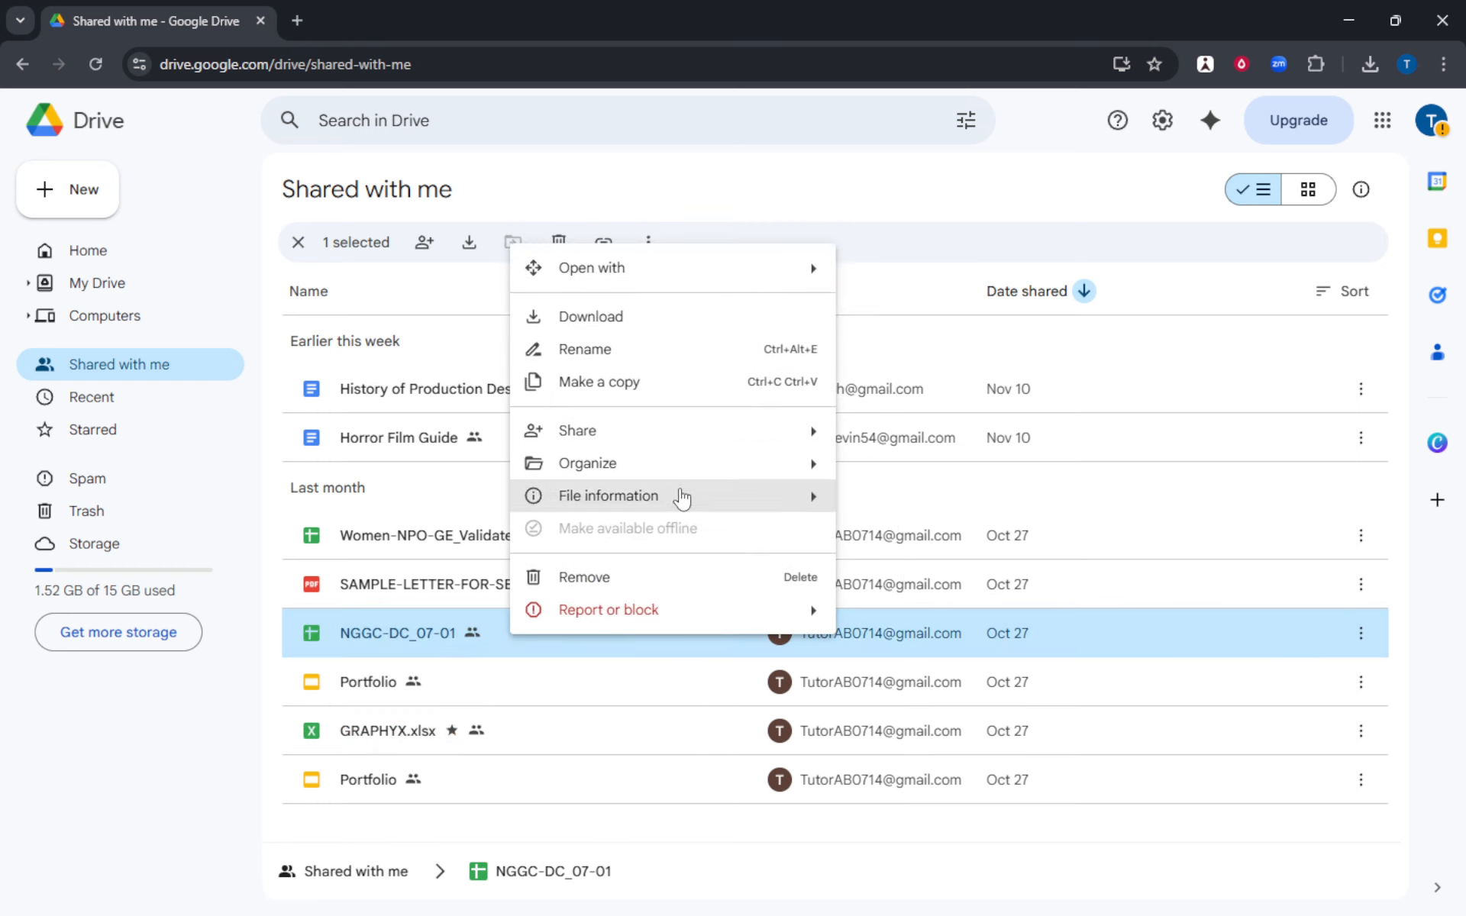
{"action": "mouse_move", "coordinate": [683, 497]}
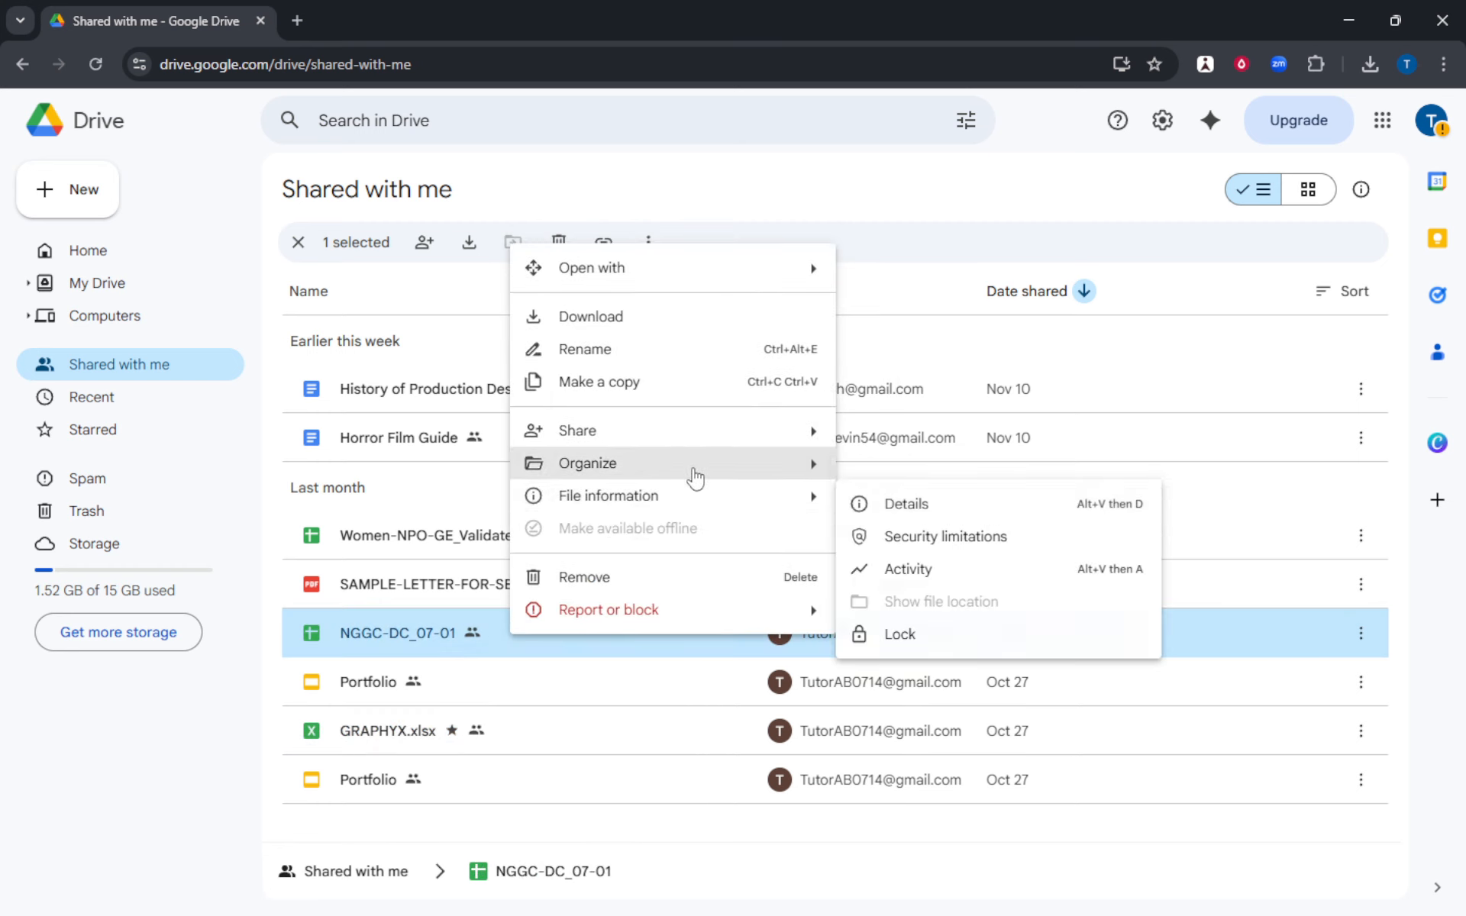
{"action": "mouse_move", "coordinate": [718, 472]}
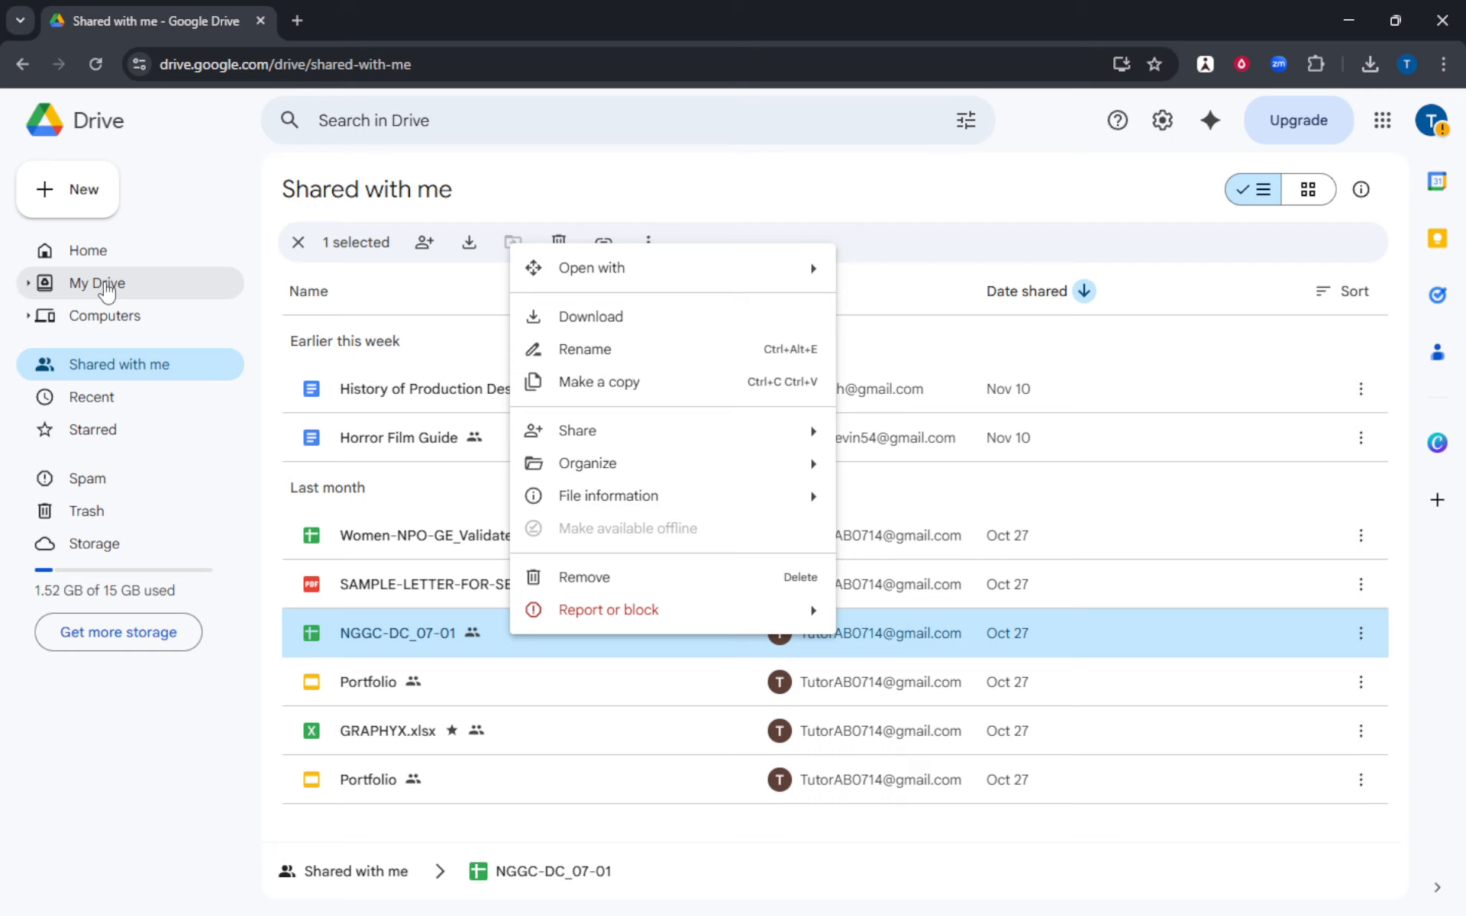
Open FLDR-002 from My Drive and check the organizing options for the "Copy of NGGC-DC_07-01" shortcut.
{"action": "left_click", "coordinate": [97, 284]}
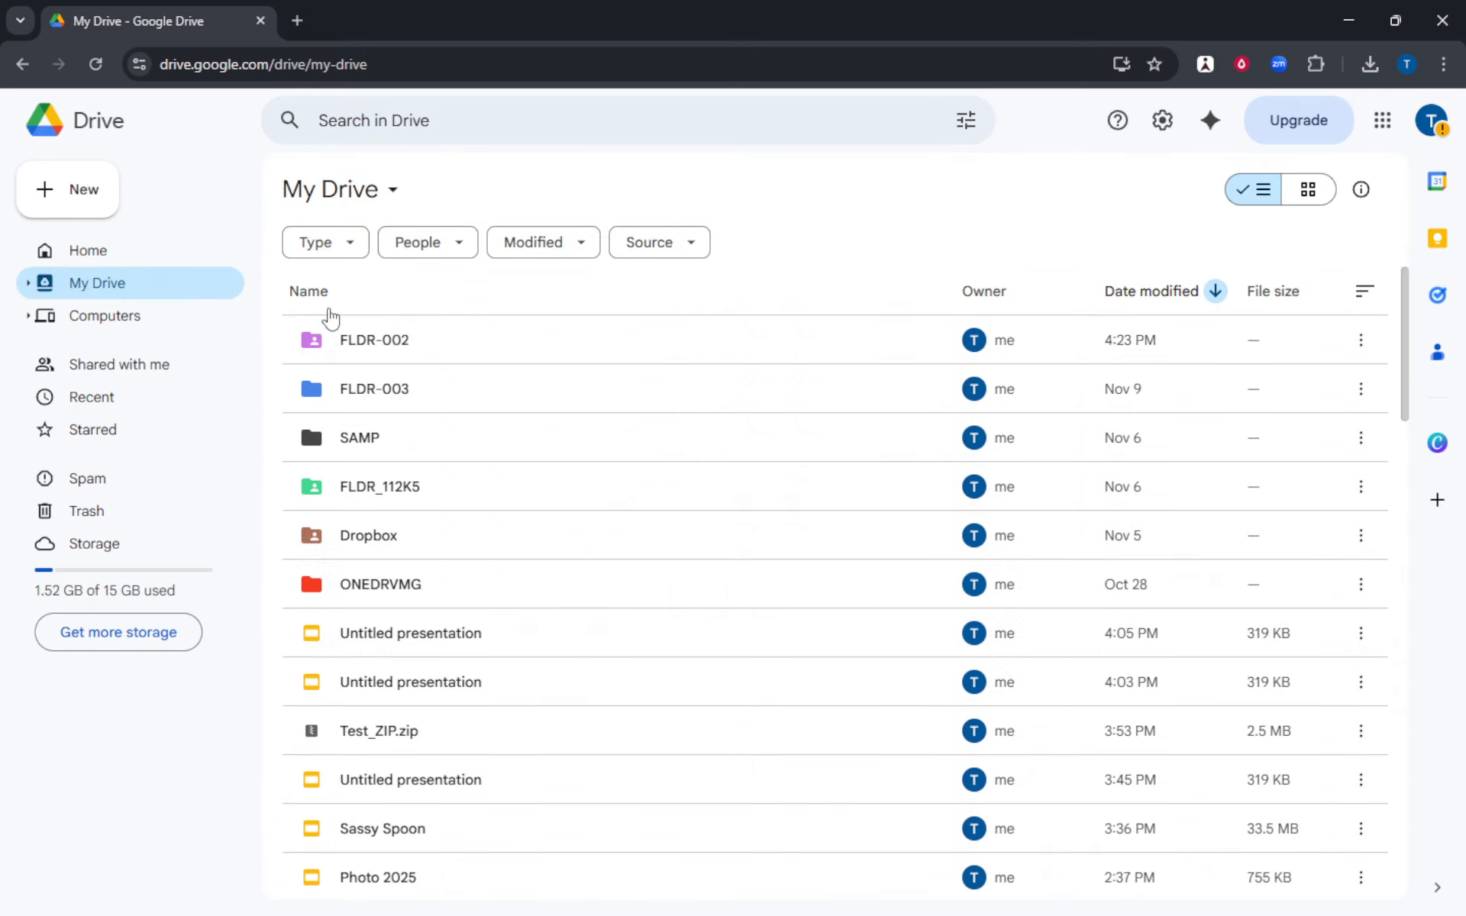
{"action": "double_click", "coordinate": [486, 357]}
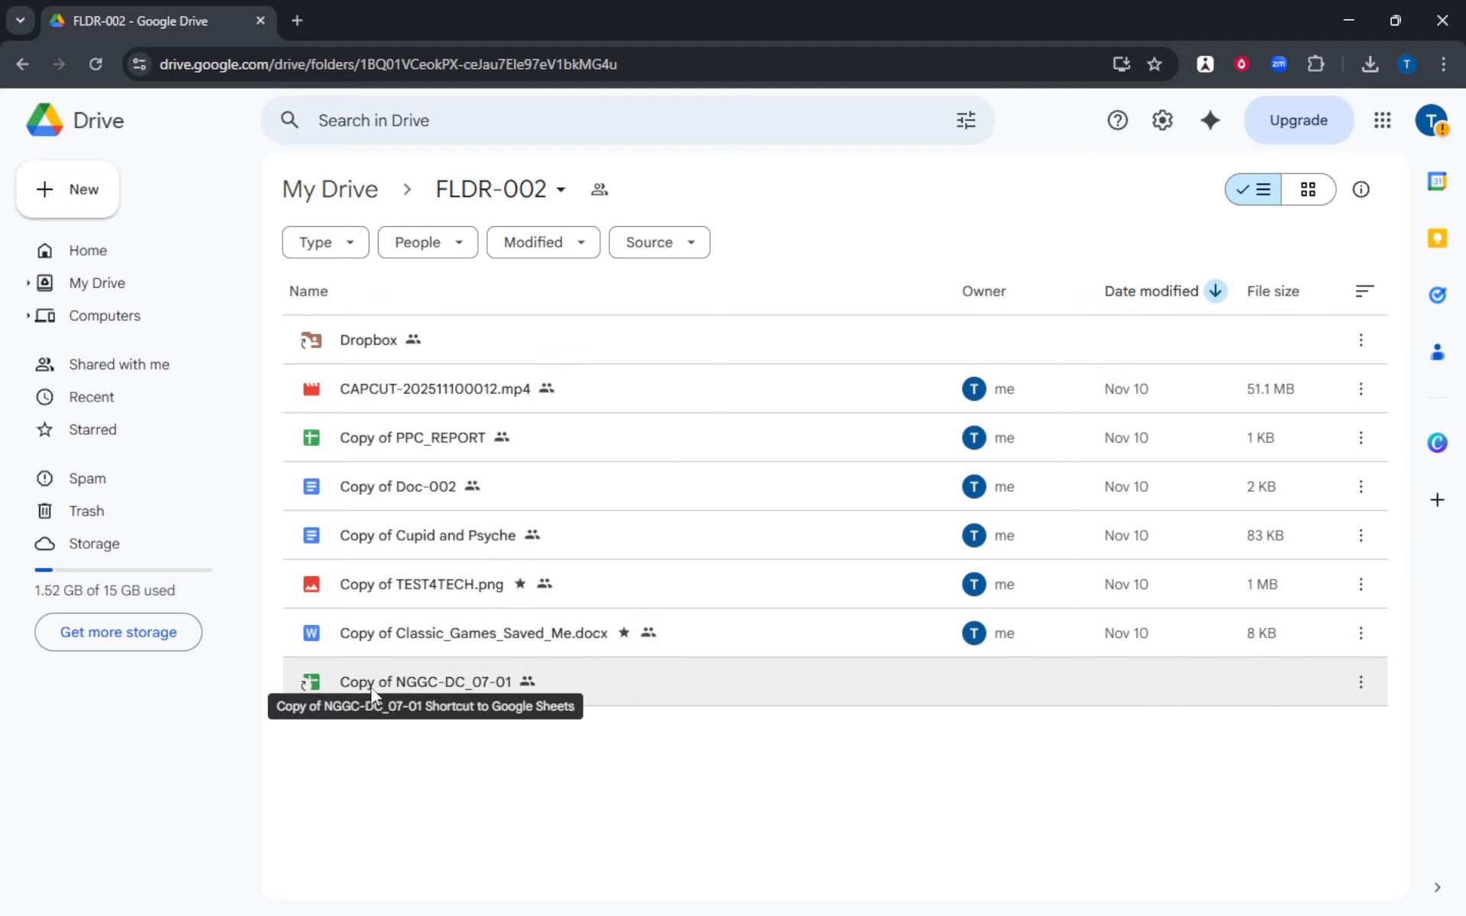
{"action": "left_click", "coordinate": [603, 690]}
{"action": "right_click", "coordinate": [607, 690]}
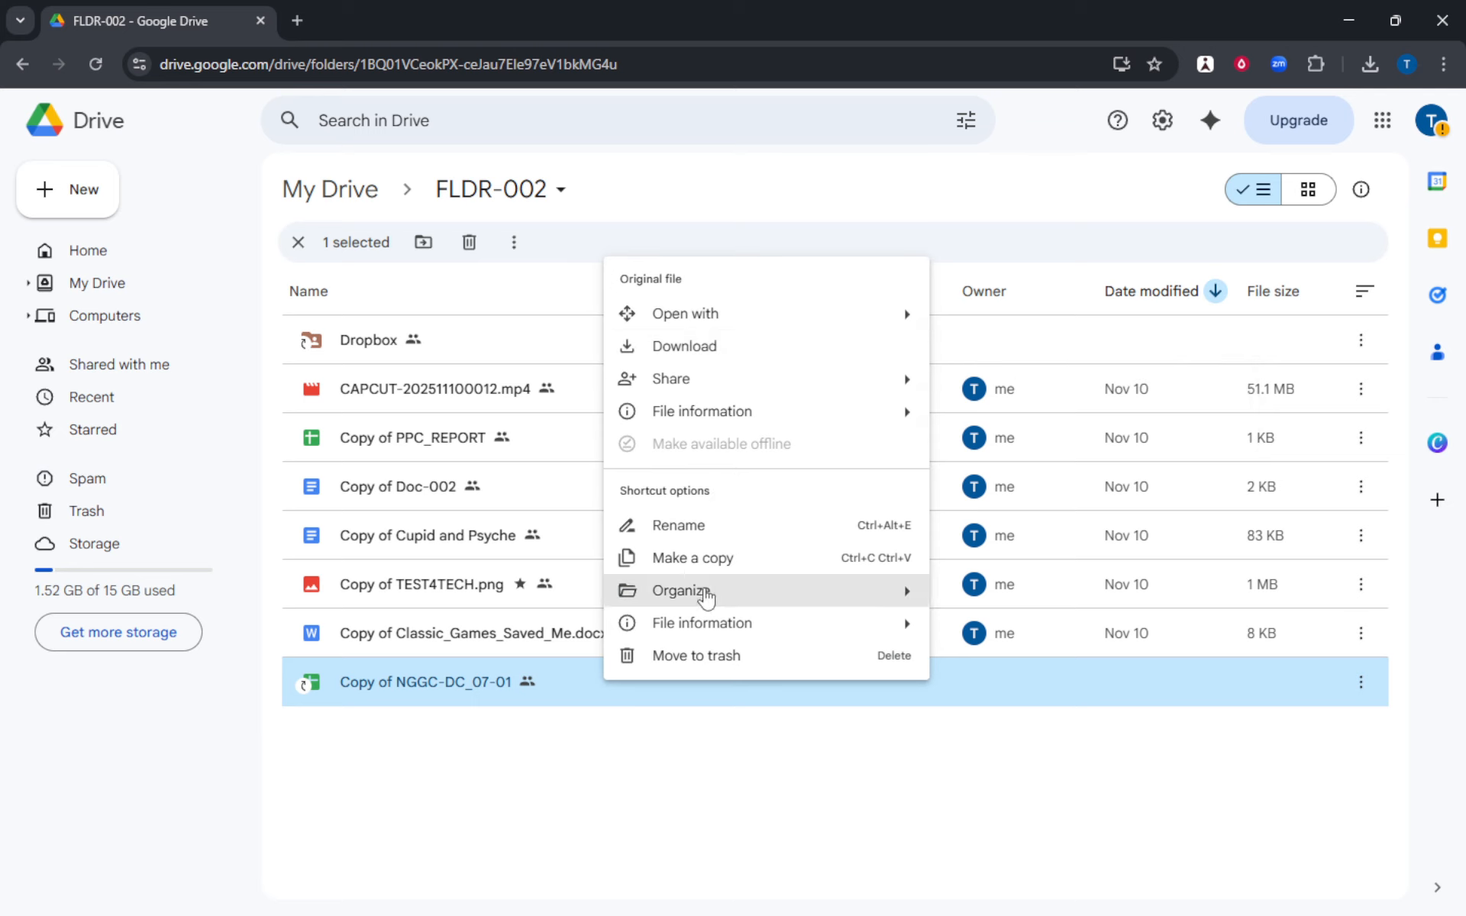
{"action": "mouse_move", "coordinate": [704, 596]}
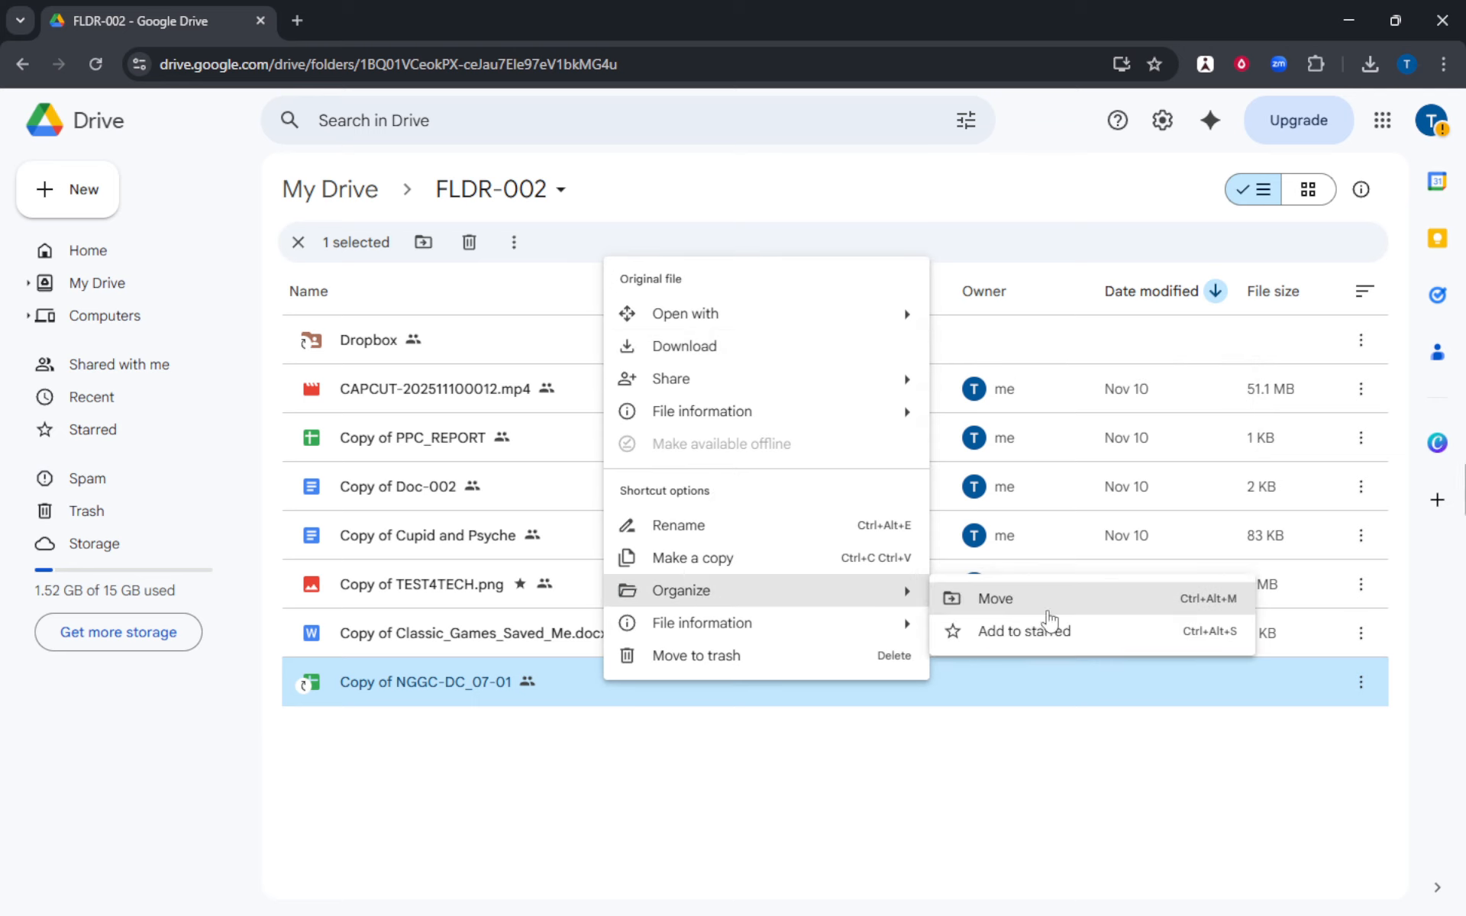
{"action": "left_click", "coordinate": [838, 758]}
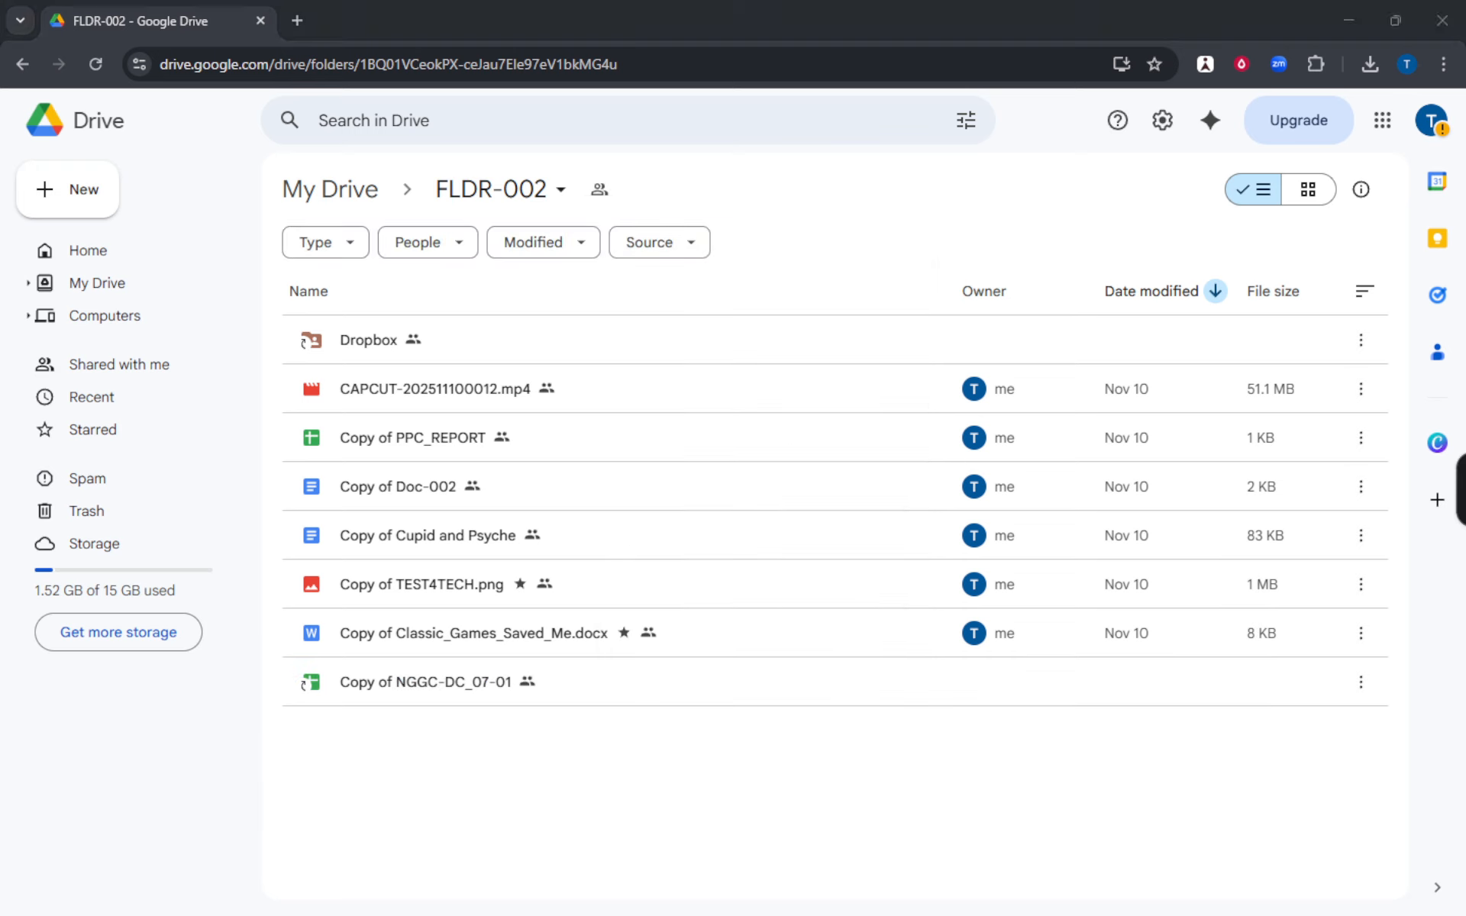